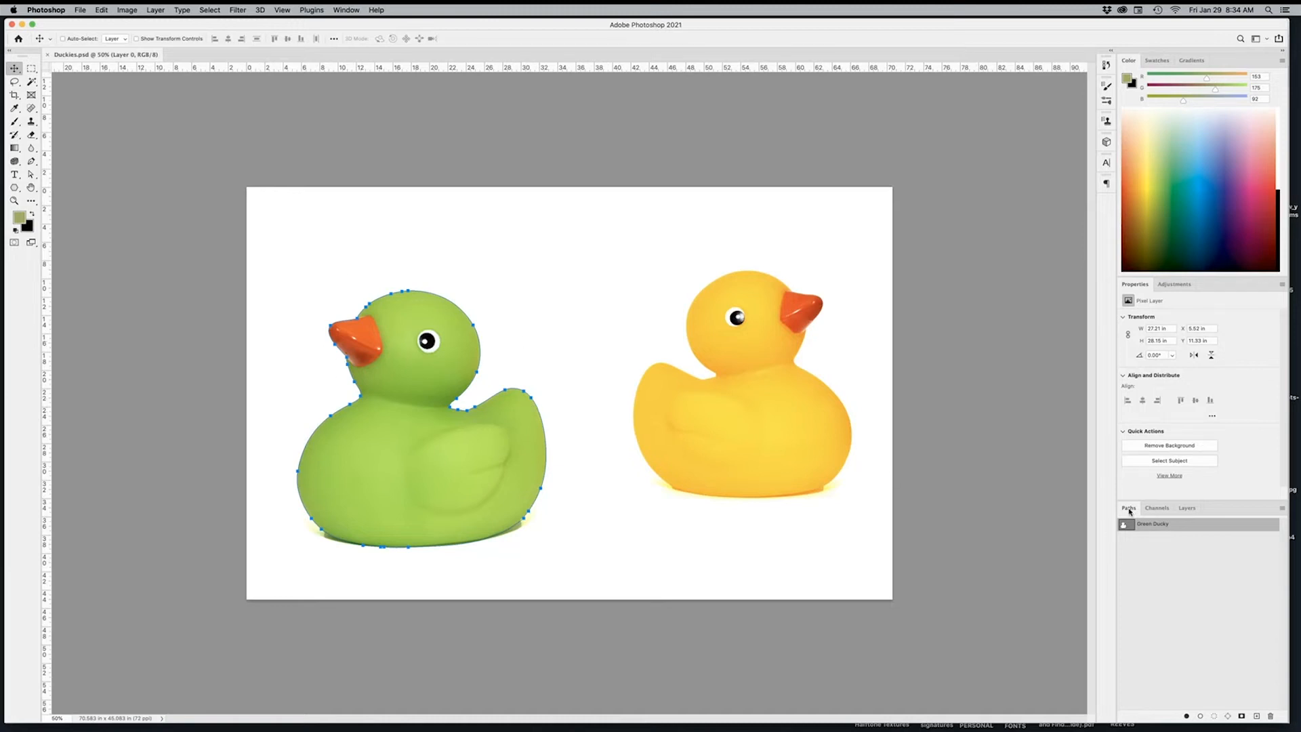
# - Float the Paths panel over the canvas, shorten it, and place it beside the yellow duck
pyautogui.moveTo(1129, 508); pyautogui.dragTo(902, 293)
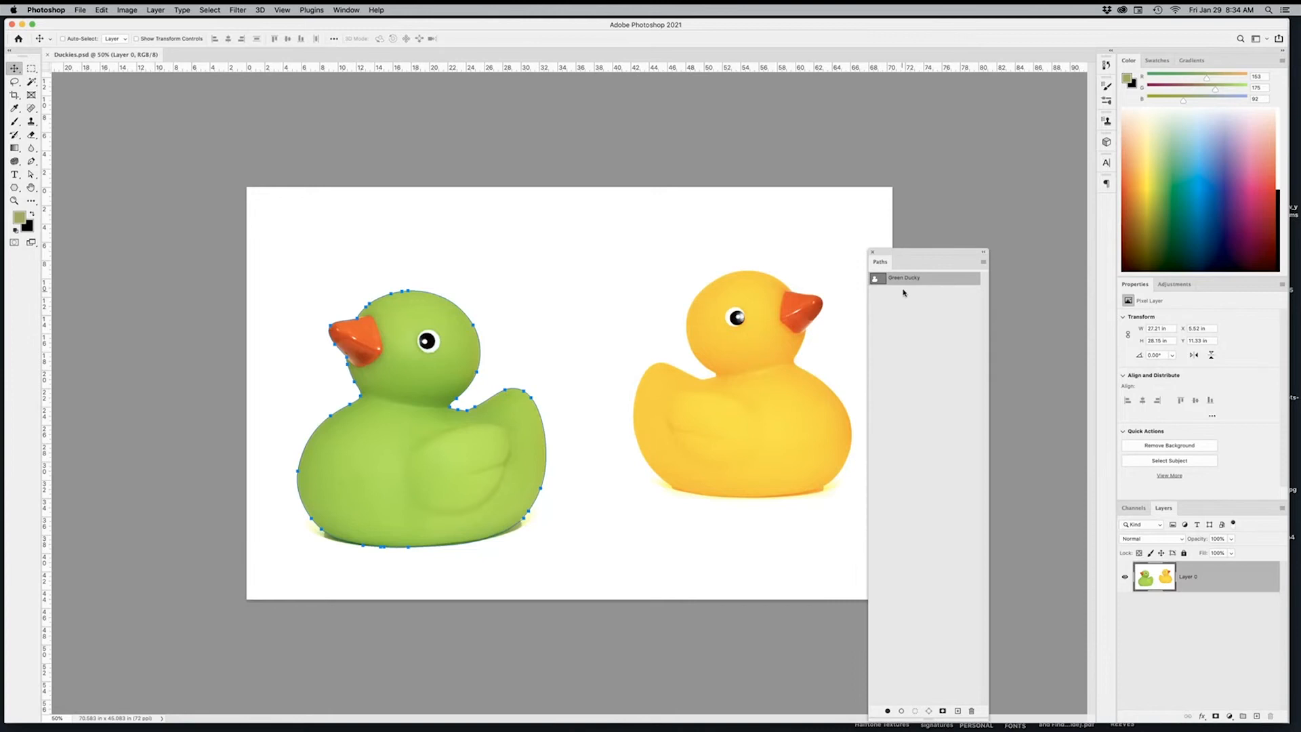
pyautogui.moveTo(929, 717); pyautogui.dragTo(927, 507)
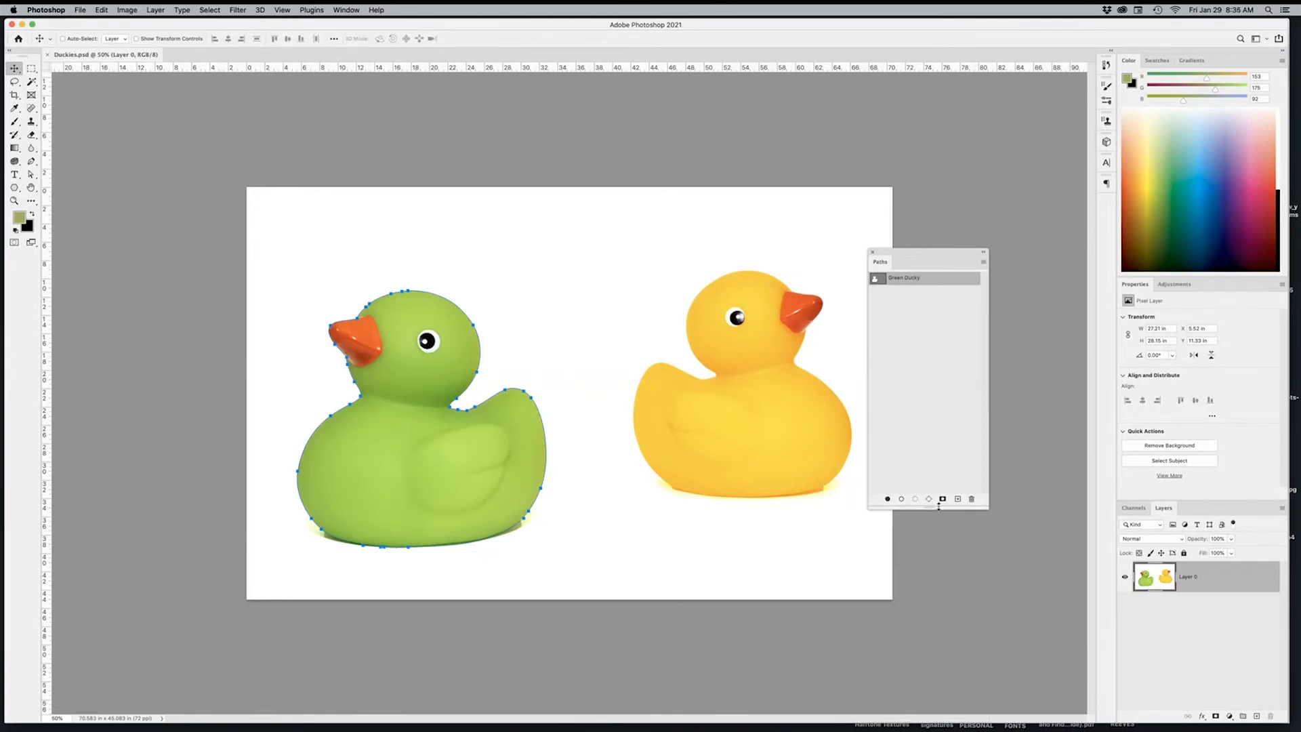
pyautogui.moveTo(911, 255); pyautogui.dragTo(971, 271)
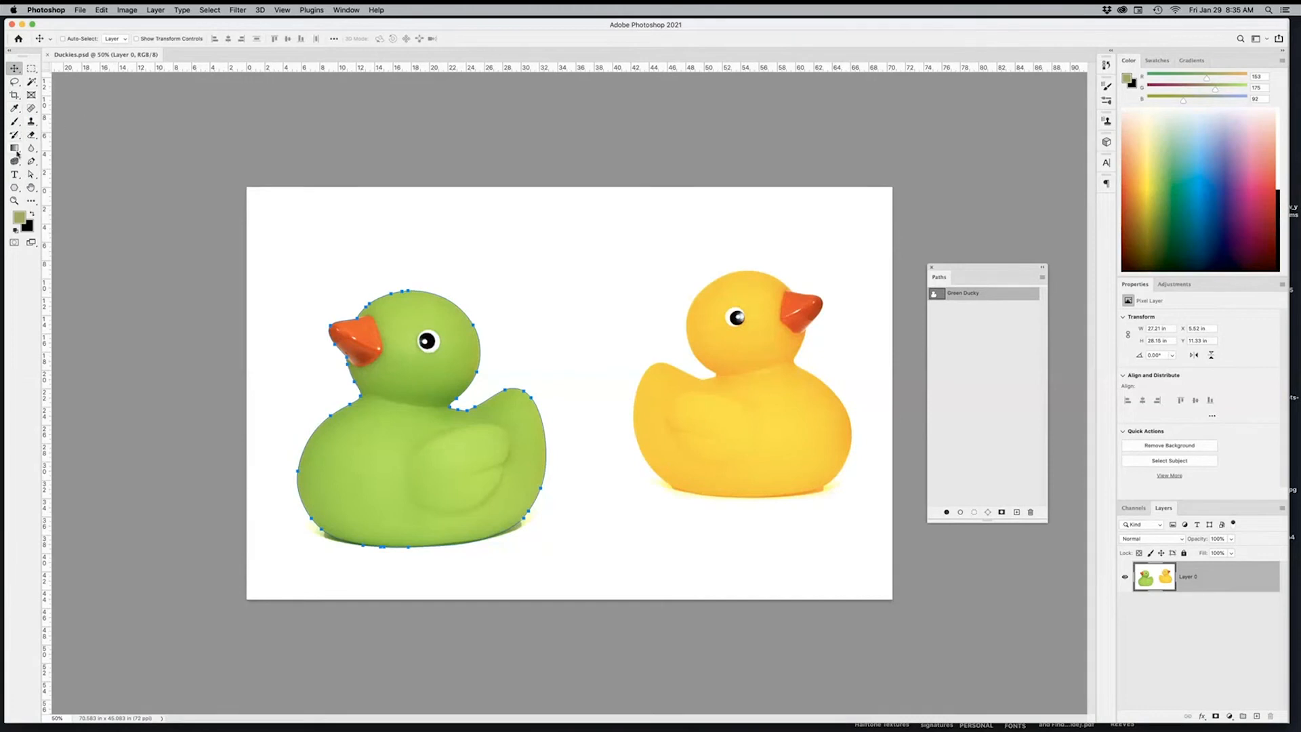
# - Activate the Path Selection Tool, hide the Green Ducky path outline by deselecting the path, and show it again
pyautogui.click(29, 175)
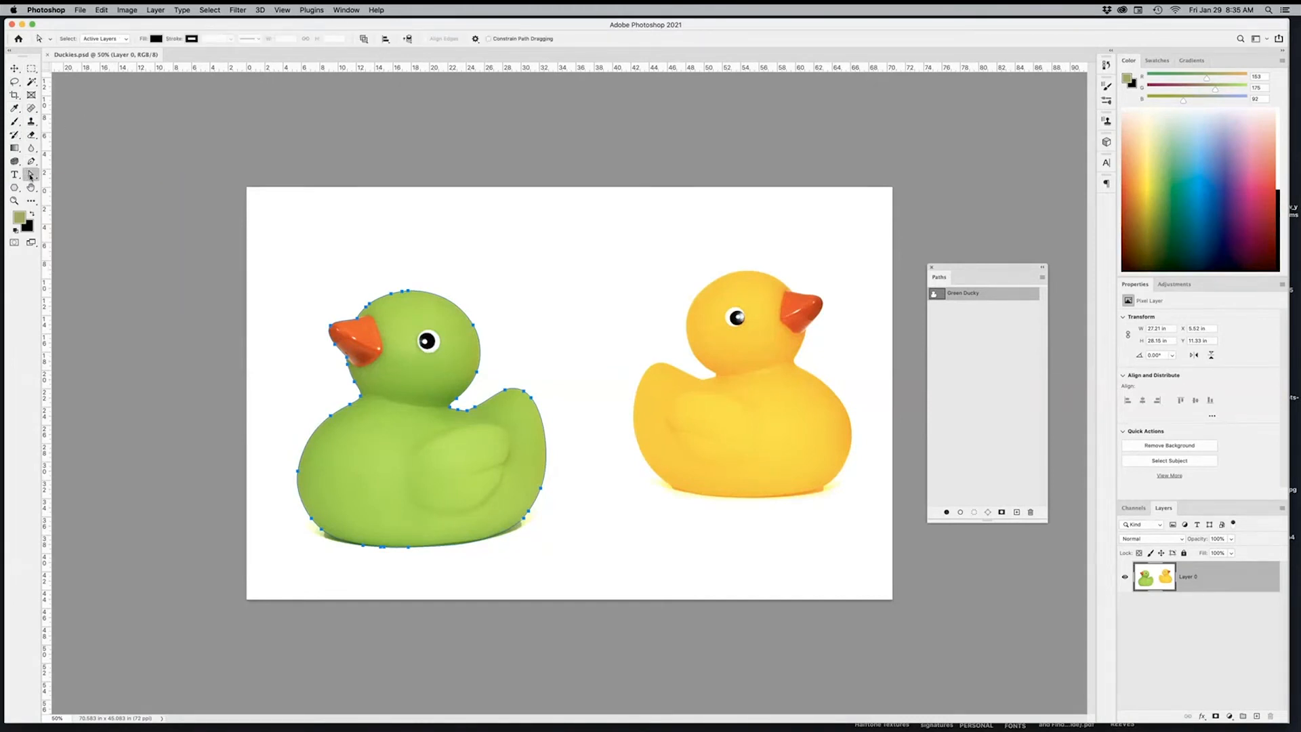
pyautogui.rightClick(30, 176)
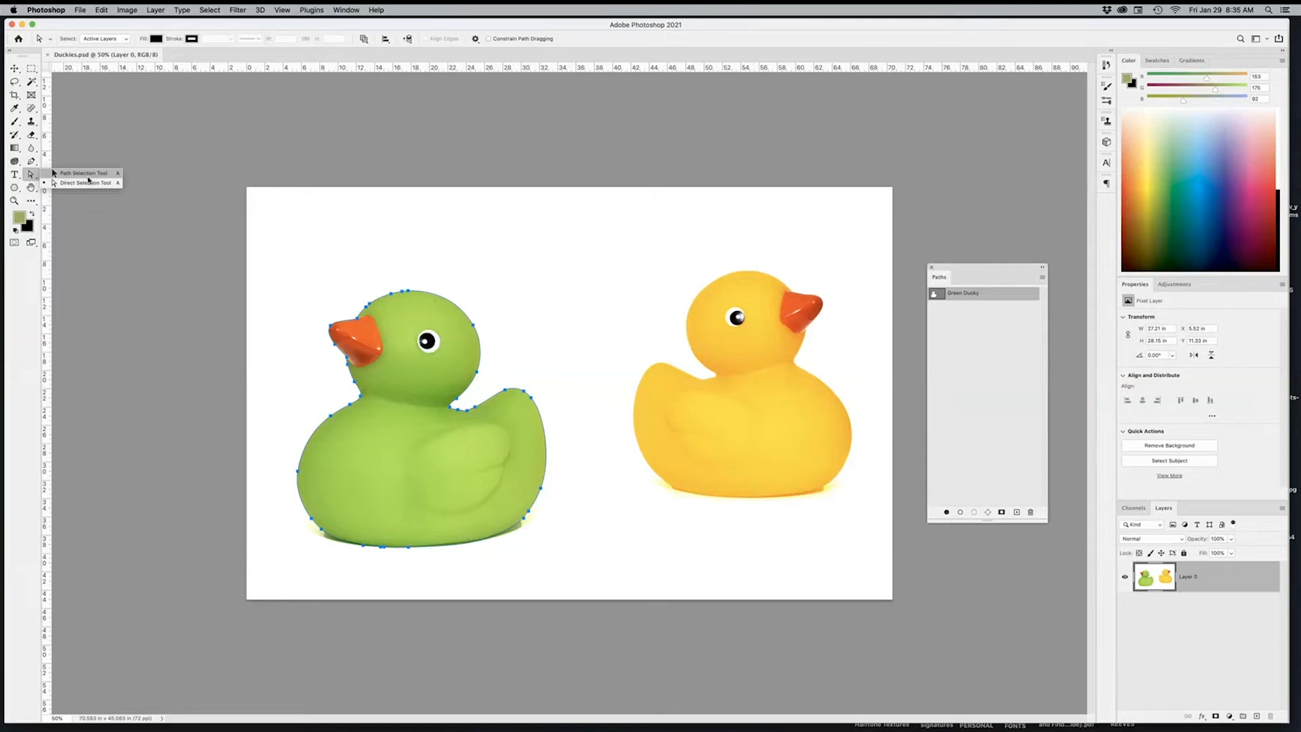
pyautogui.click(87, 175)
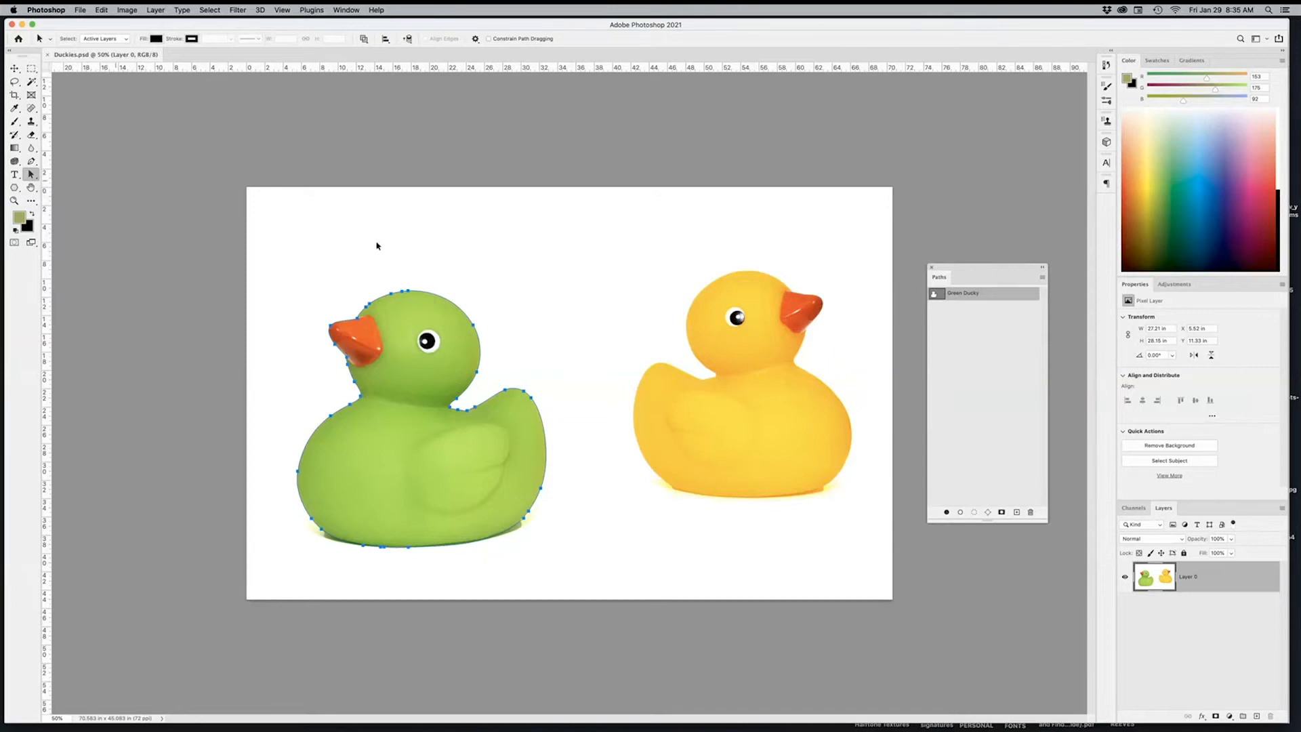
pyautogui.click(960, 328)
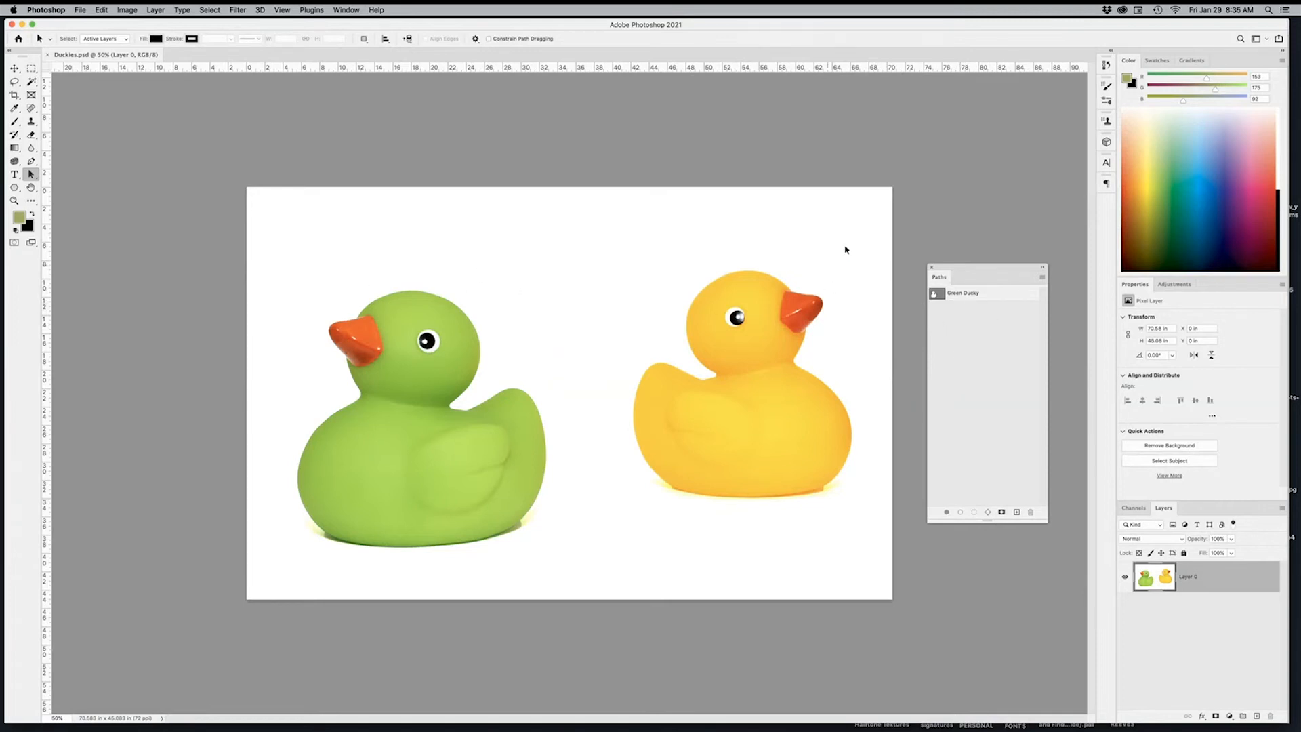
pyautogui.click(973, 296)
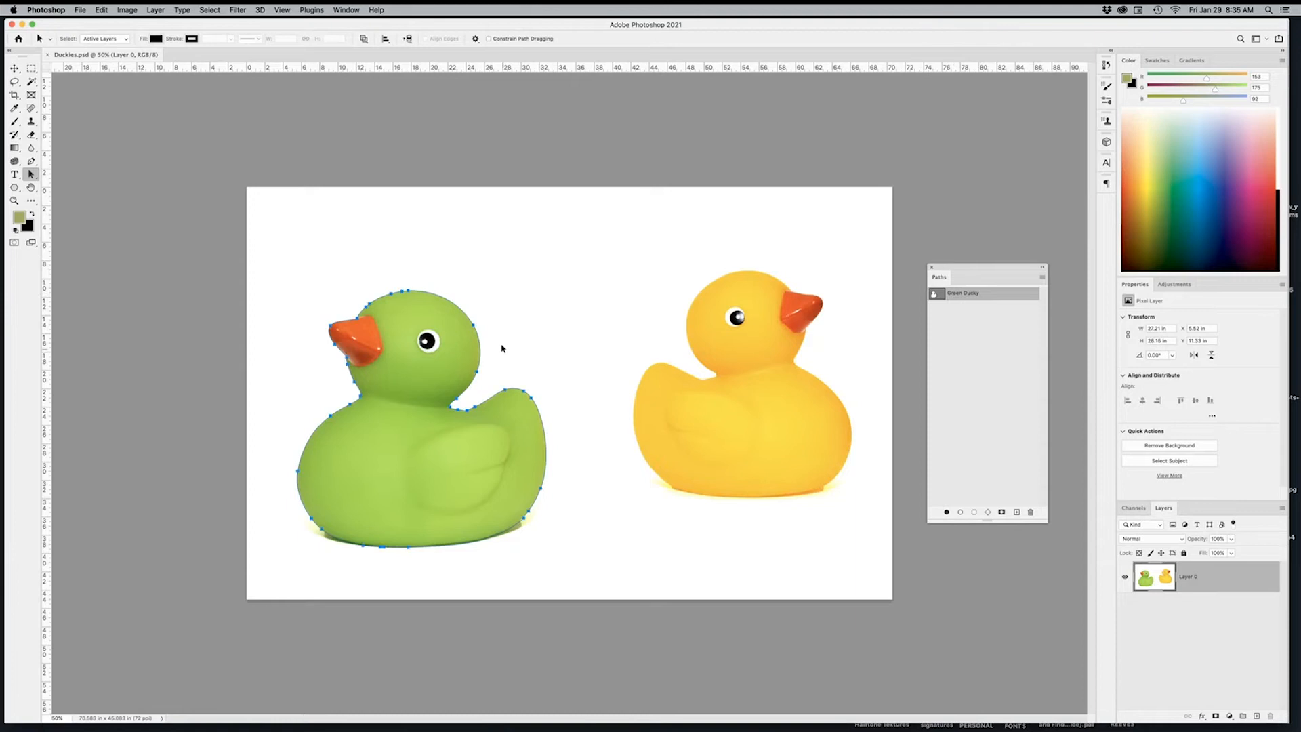
# - Adjust the path's curve at the back of the green duck's head with the Direct Selection Tool, then deselect the path's points
pyautogui.keyDown('super'); pyautogui.click(392, 322); pyautogui.keyUp('super')
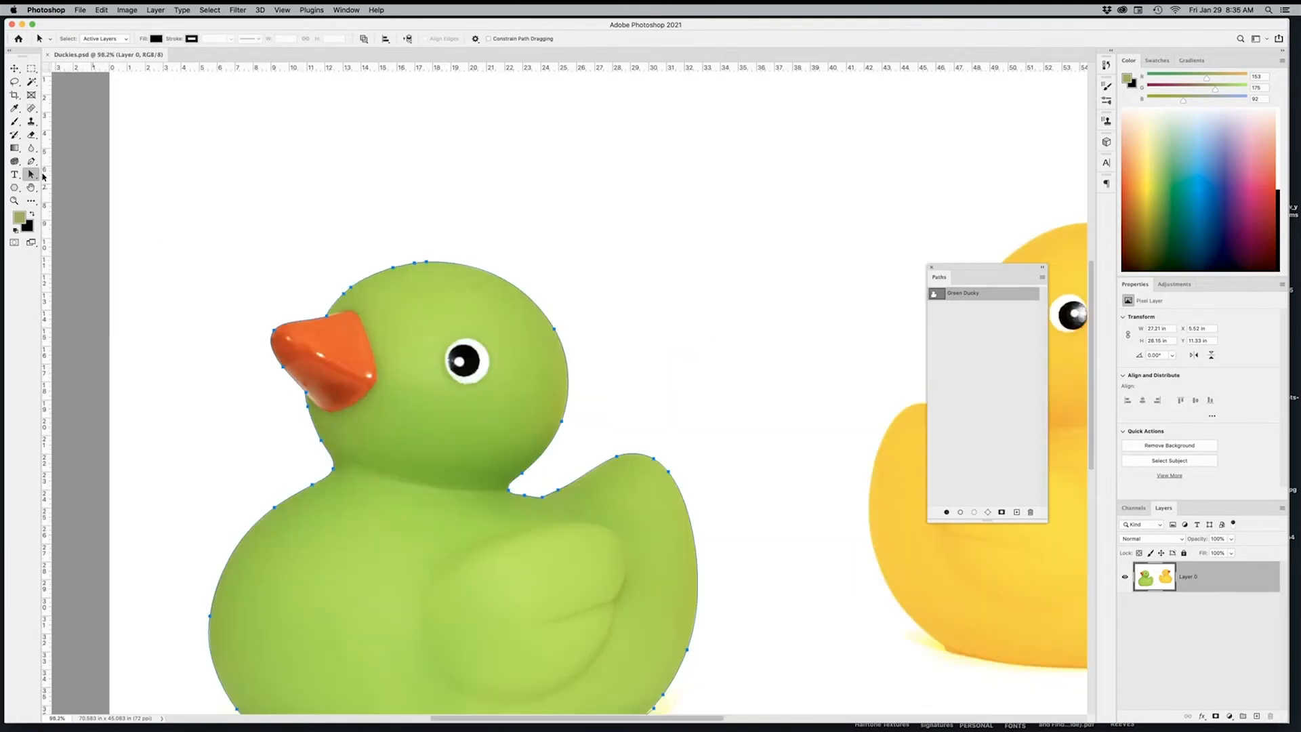
pyautogui.click(31, 175)
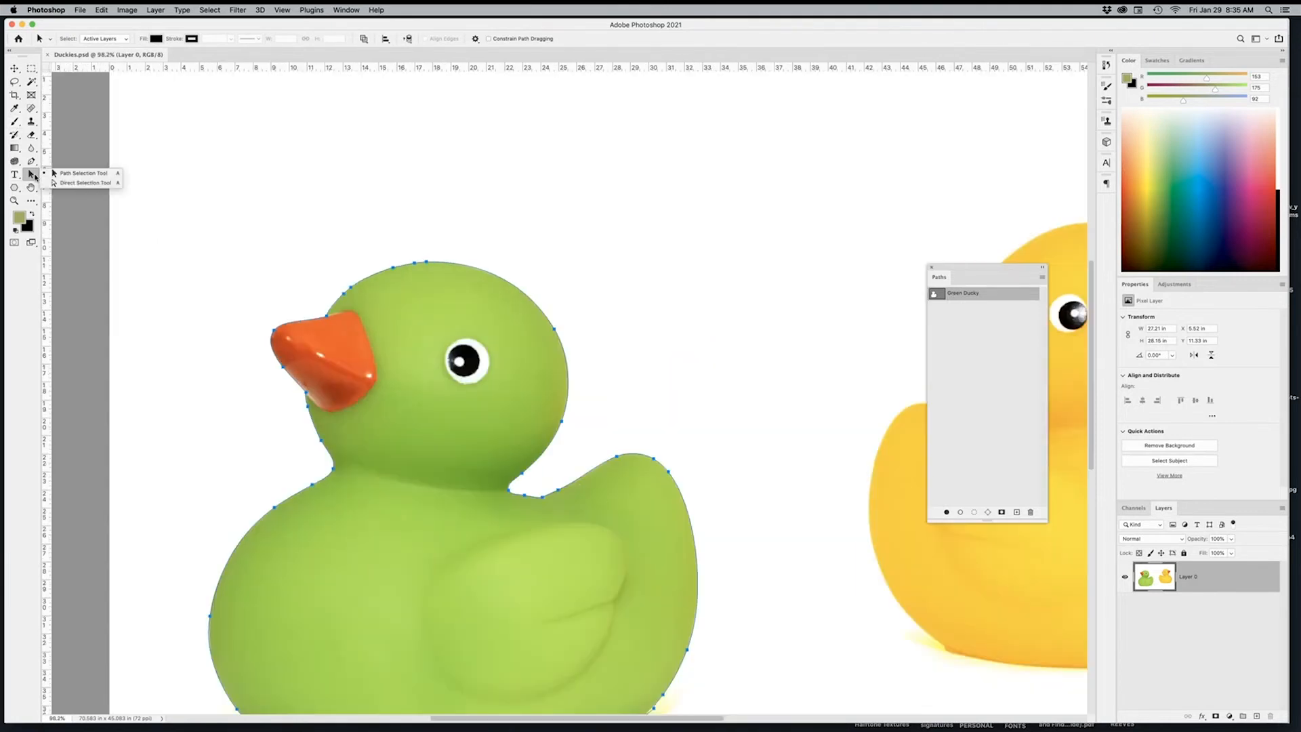
pyautogui.click(74, 183)
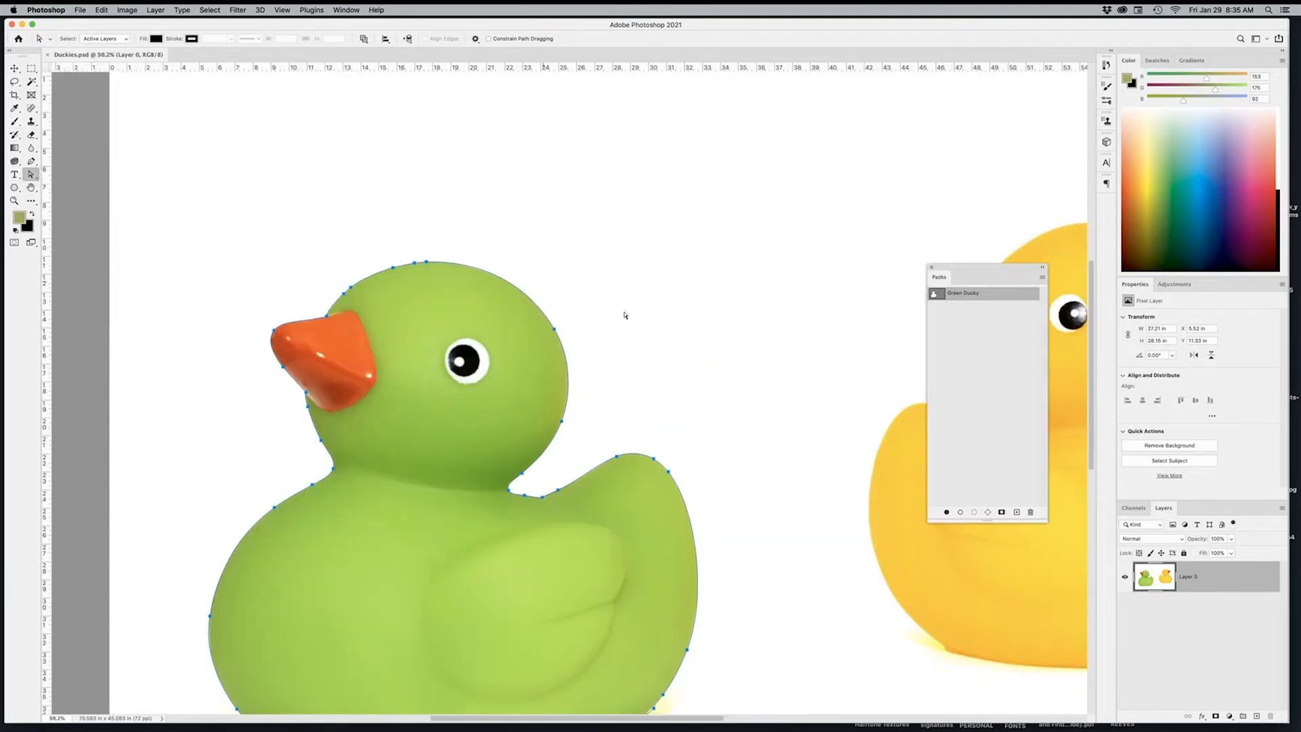
pyautogui.click(554, 330)
pyautogui.moveTo(555, 331); pyautogui.dragTo(532, 291)
pyautogui.click(573, 307)
# - Refine the path where the green duck's tail side meets its base by adjusting the anchor point's handle to follow the body edge
pyautogui.scroll(-3, 619, 363)
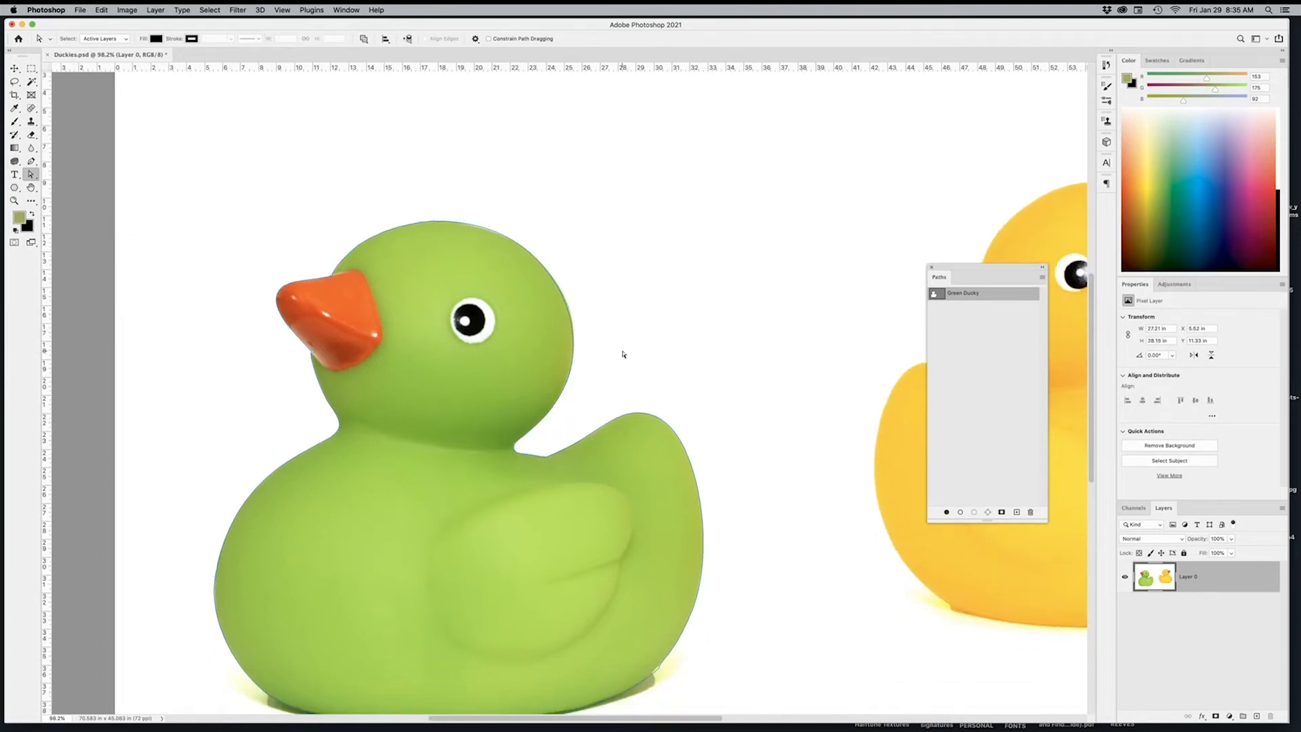
pyautogui.scroll(-5, 603, 398)
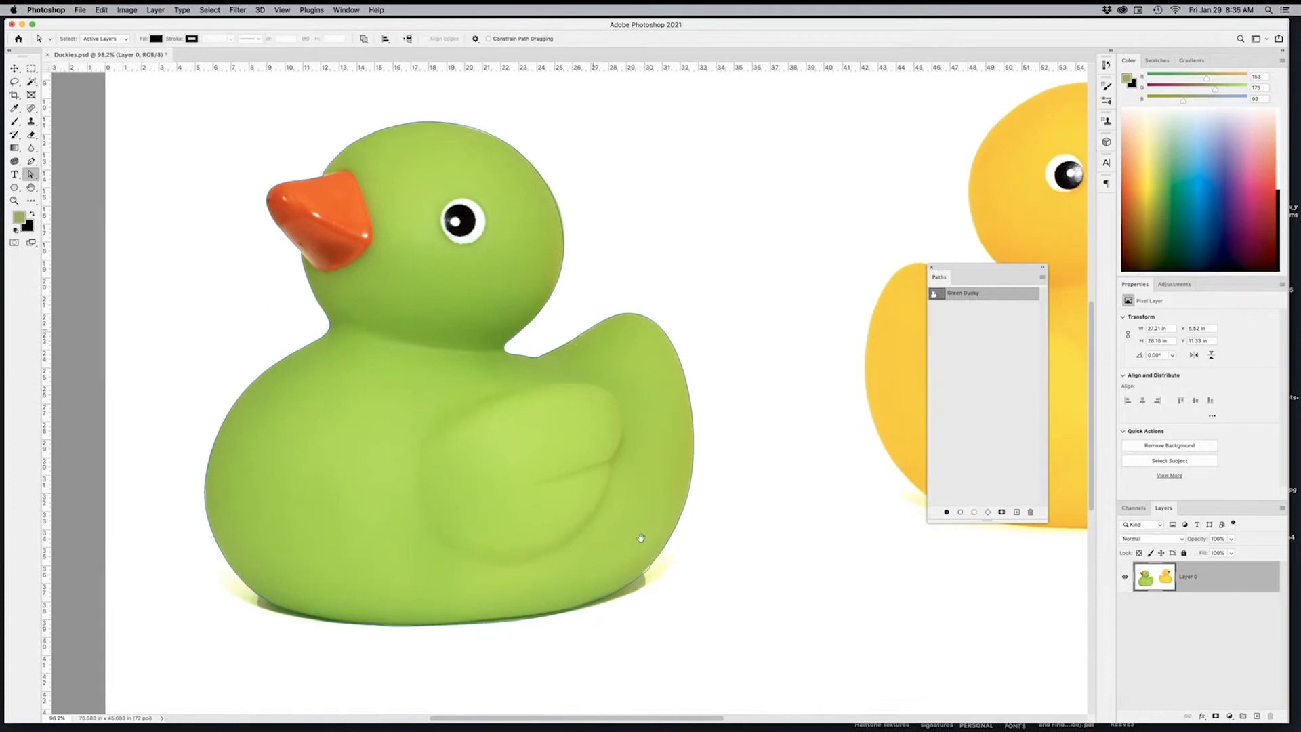
pyautogui.scroll(10, 624, 546)
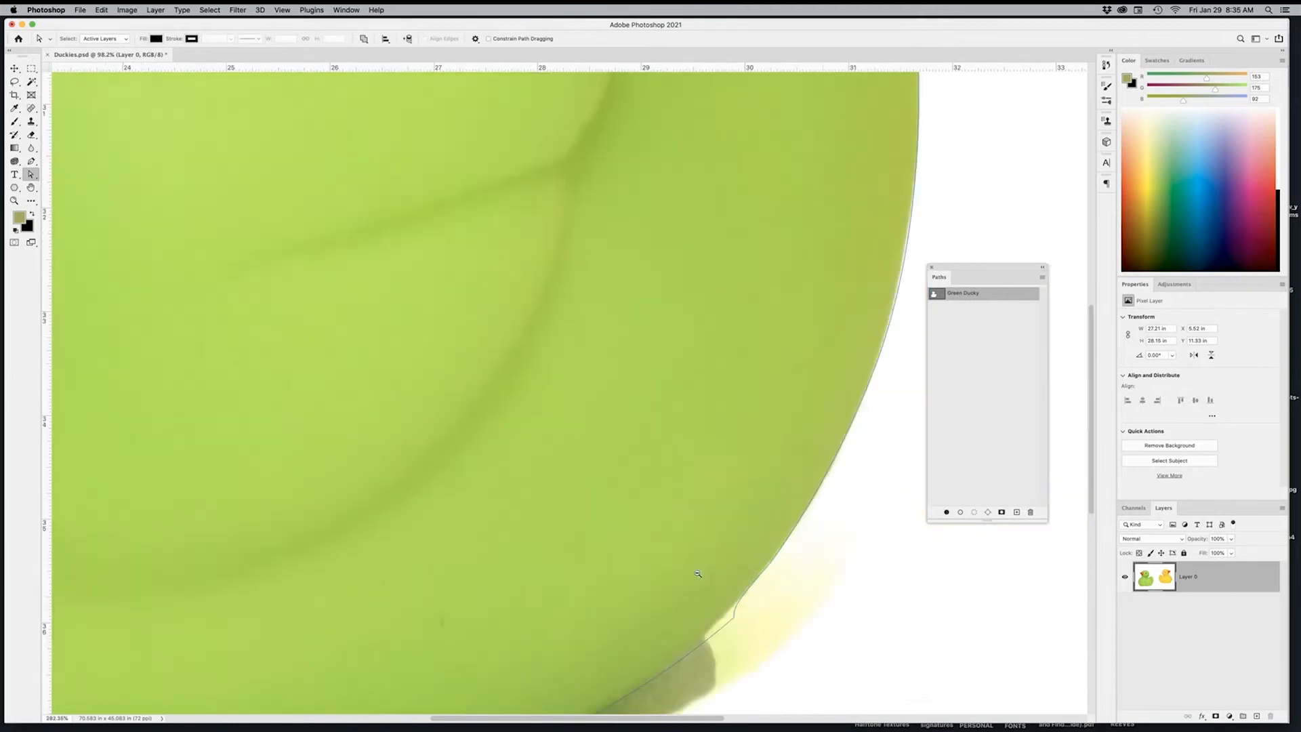
pyautogui.click(704, 459)
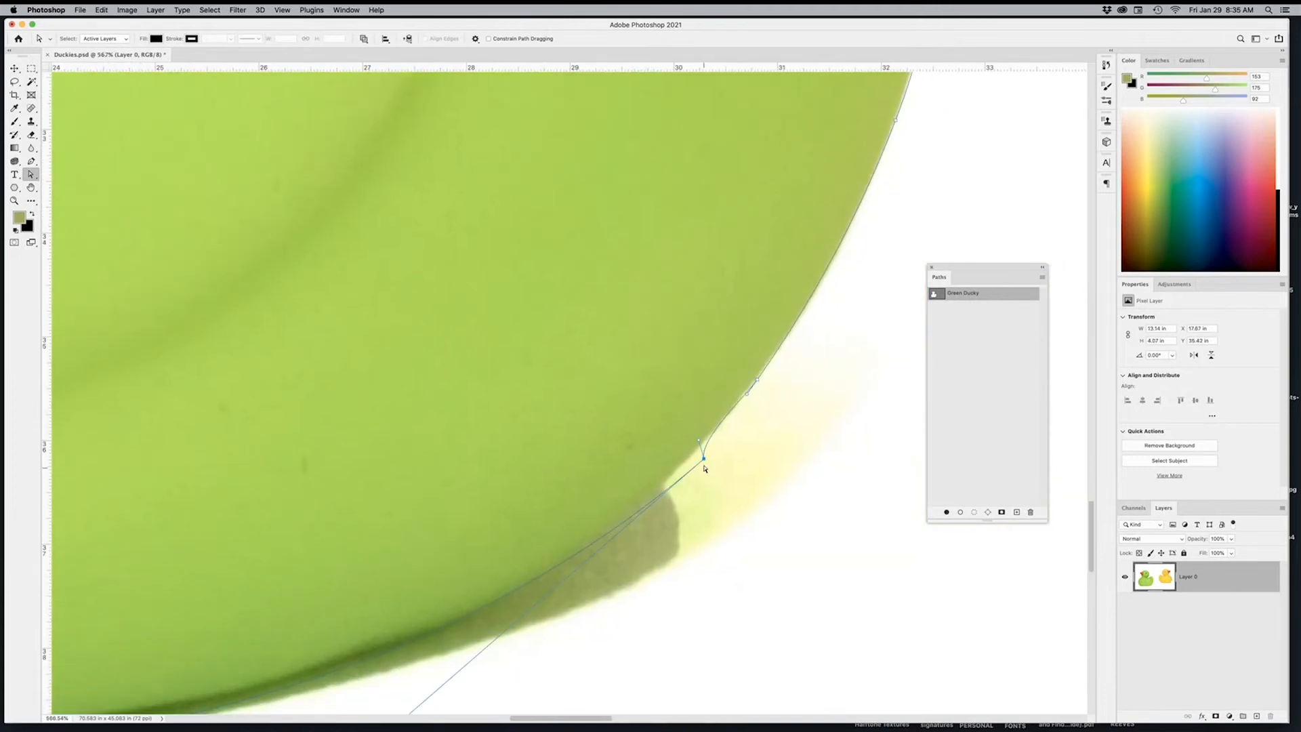
pyautogui.moveTo(700, 441); pyautogui.dragTo(684, 463)
pyautogui.click(629, 498)
pyautogui.keyDown('alt'); pyautogui.keyDown('super'); pyautogui.click(534, 447); pyautogui.keyUp('super'); pyautogui.keyUp('alt')
pyautogui.keyDown('alt'); pyautogui.keyDown('super'); pyautogui.click(534, 447); pyautogui.keyUp('super'); pyautogui.keyUp('alt')
pyautogui.keyDown('alt'); pyautogui.keyDown('super'); pyautogui.click(533, 446); pyautogui.keyUp('super'); pyautogui.keyUp('alt')
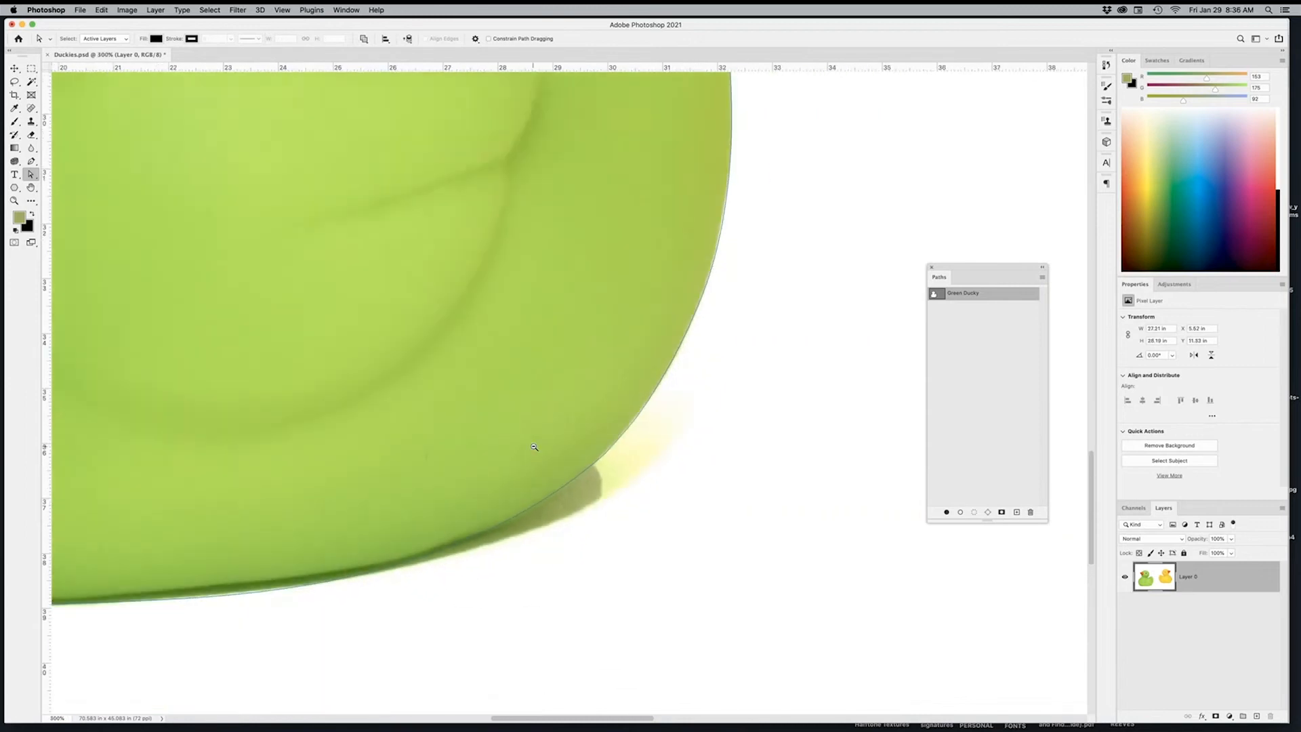
pyautogui.keyDown('alt'); pyautogui.keyDown('super'); pyautogui.click(534, 447); pyautogui.keyUp('super'); pyautogui.keyUp('alt')
pyautogui.keyDown('alt'); pyautogui.keyDown('super'); pyautogui.click(534, 446); pyautogui.keyUp('super'); pyautogui.keyUp('alt')
pyautogui.keyDown('alt'); pyautogui.keyDown('super'); pyautogui.click(534, 447); pyautogui.keyUp('super'); pyautogui.keyUp('alt')
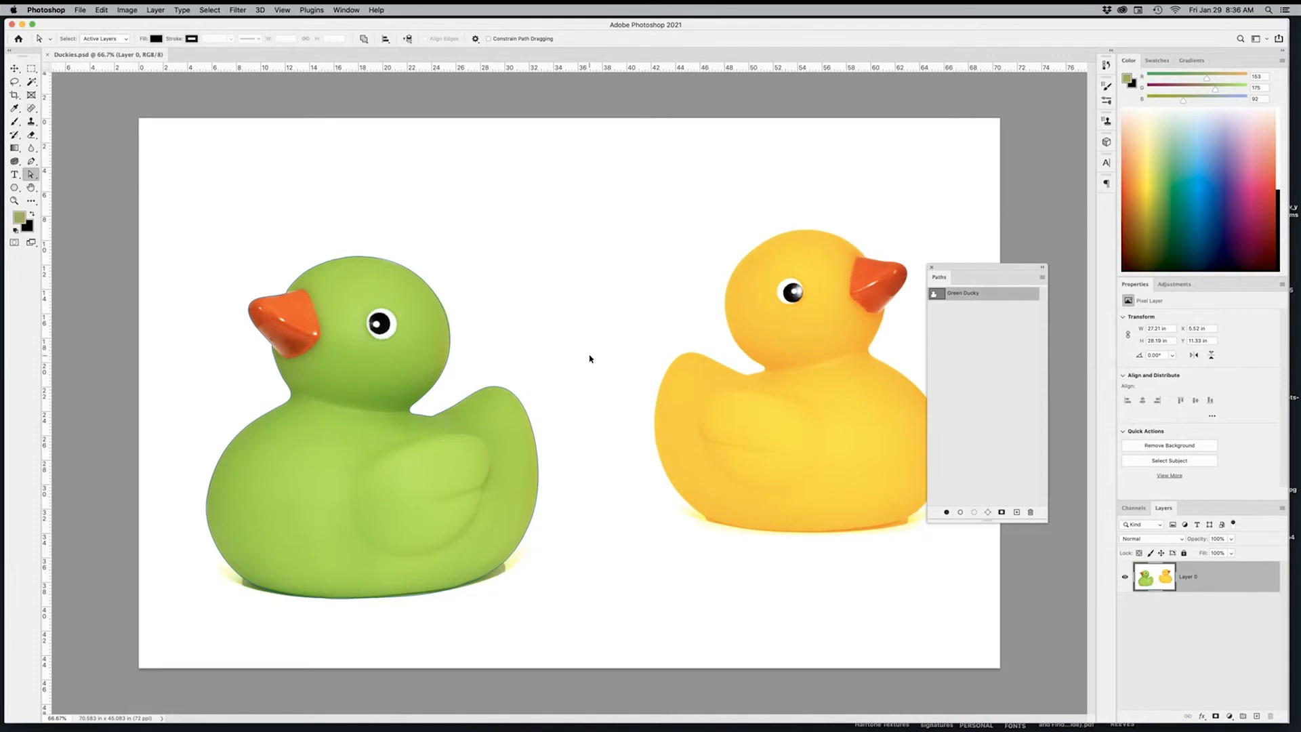
# - Switch to InDesign and place Duckies.psd on the black page in a frame about 9.18 by 5.86 in
pyautogui.press('super+Tab')
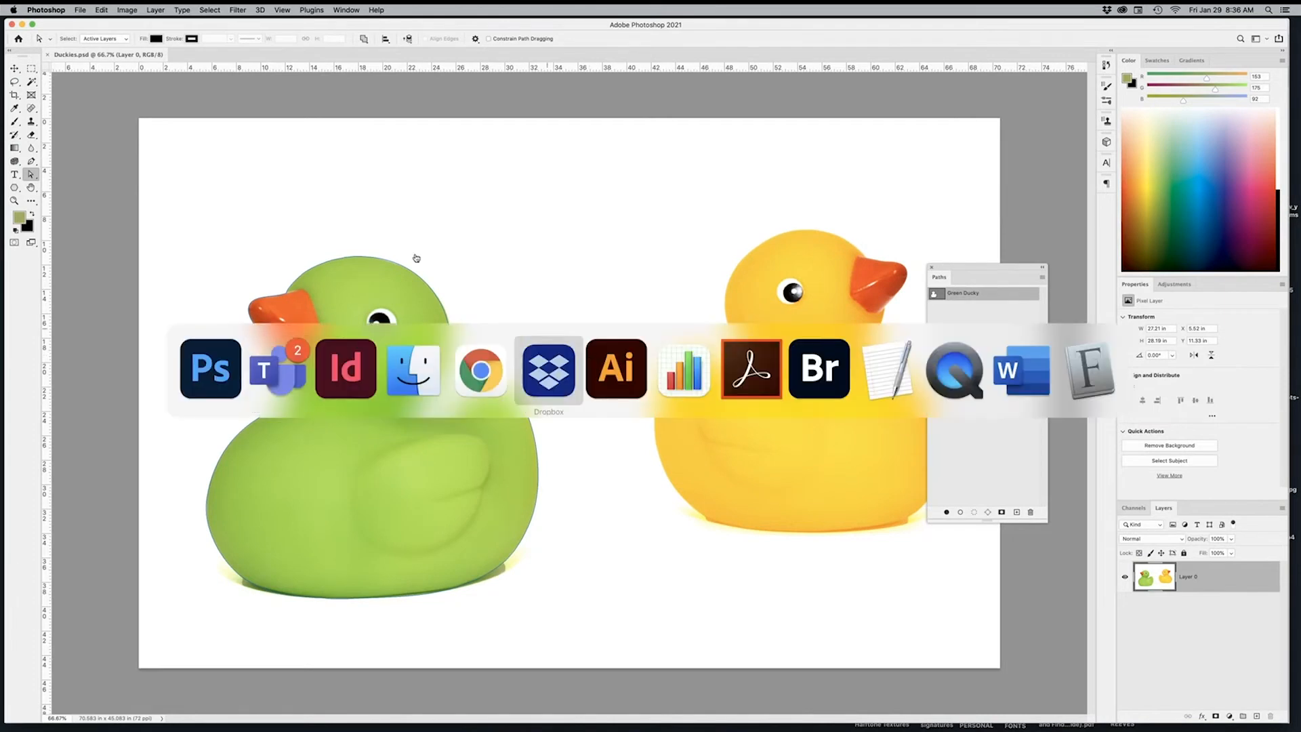
pyautogui.click(352, 372)
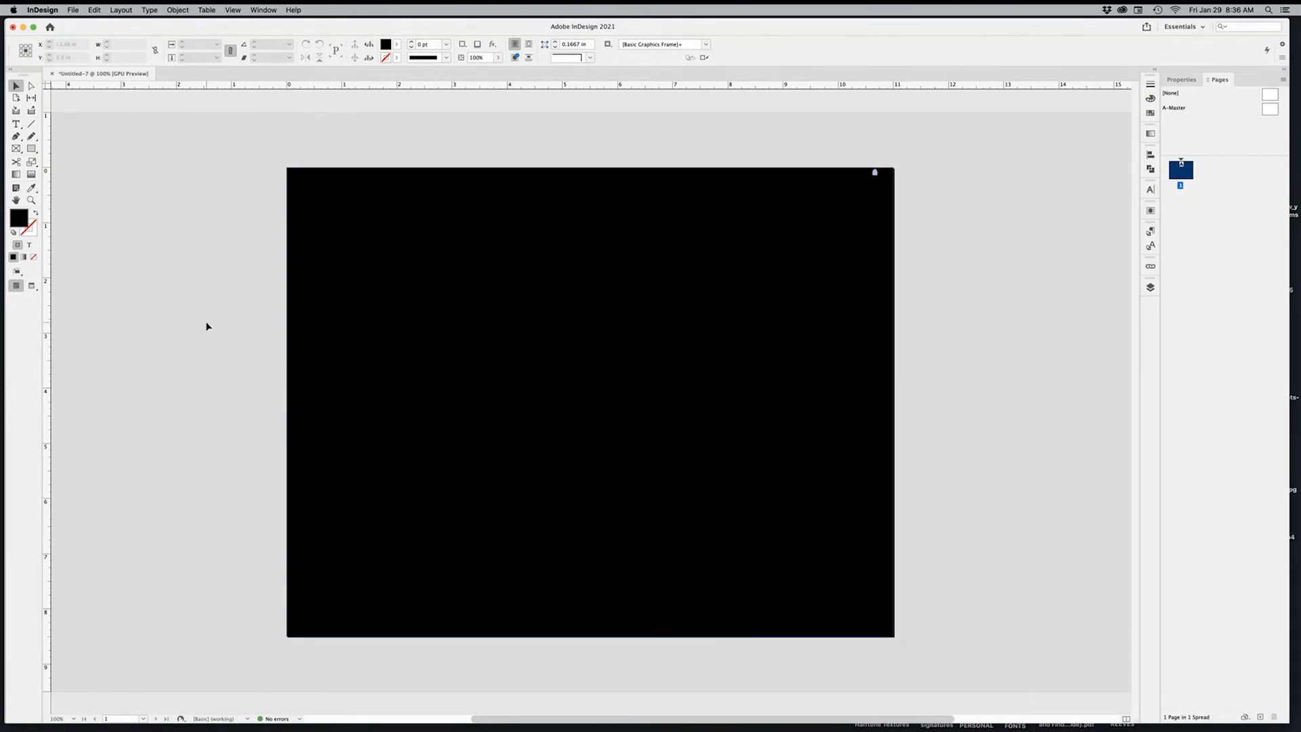
pyautogui.click(74, 11)
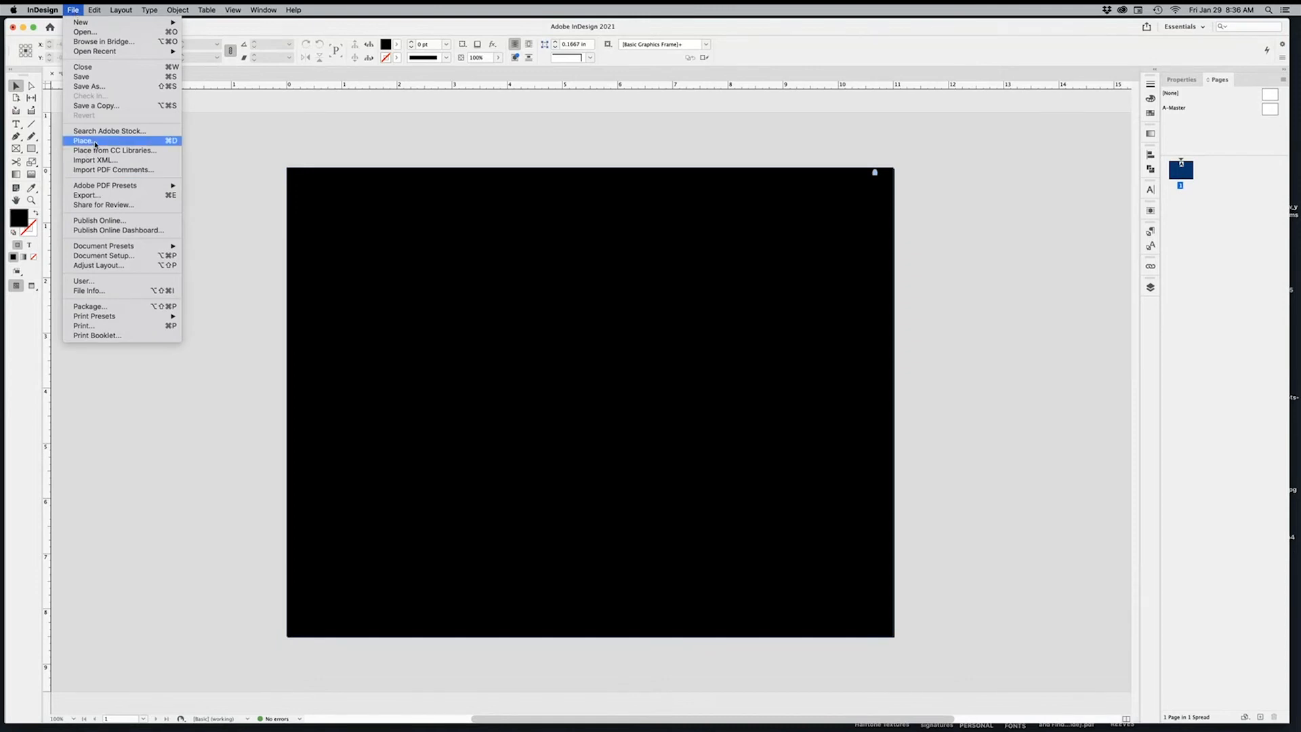
pyautogui.click(135, 143)
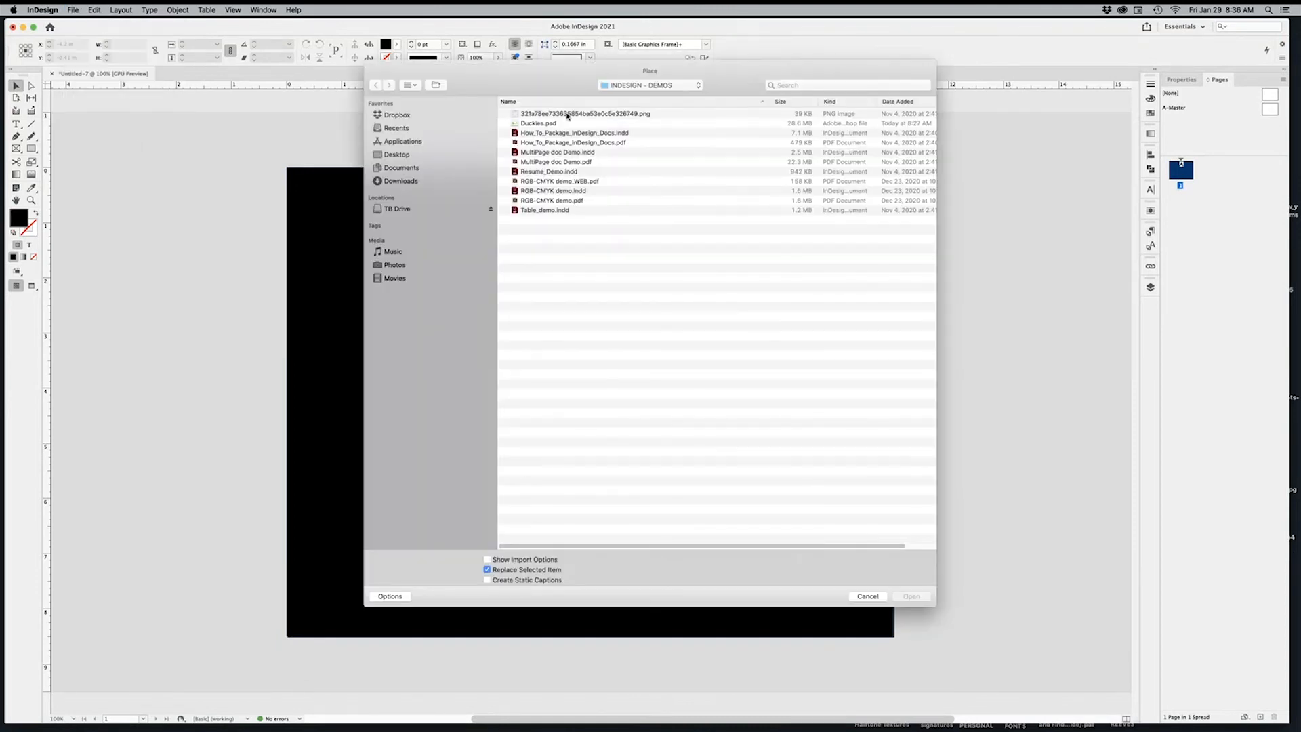
pyautogui.click(562, 123)
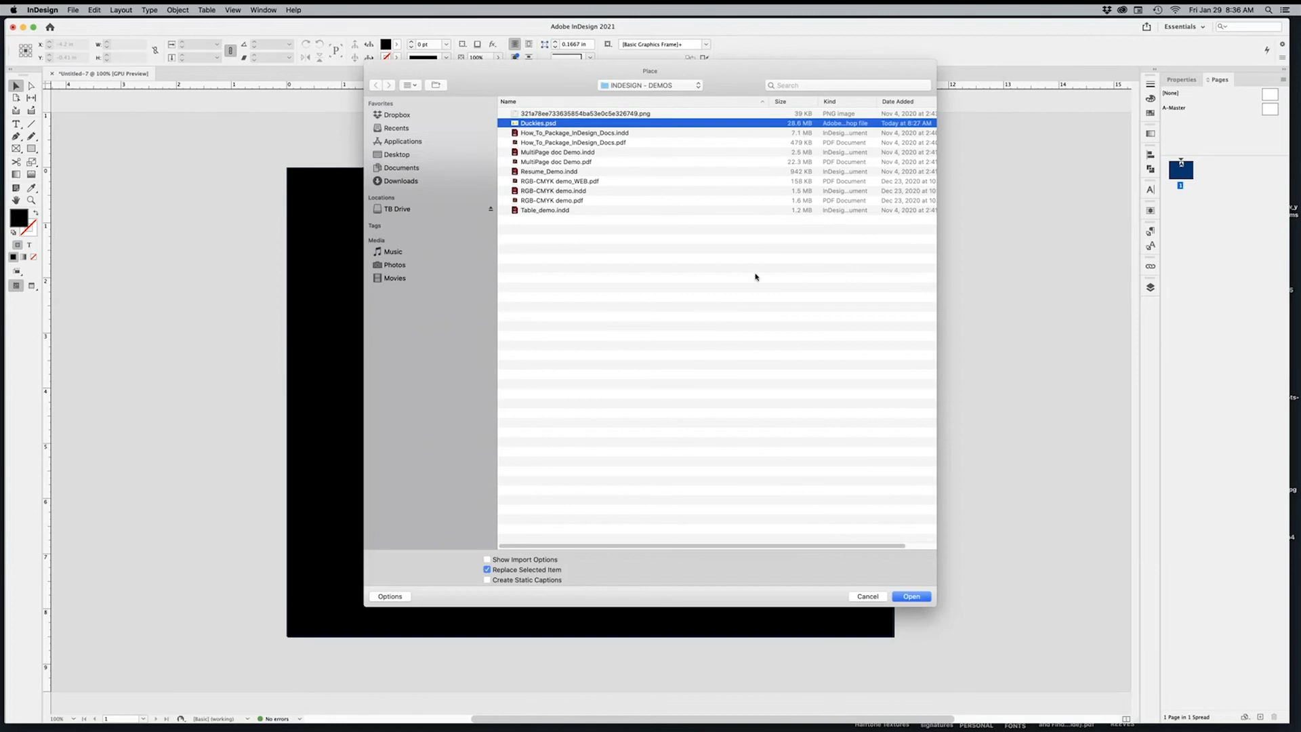
pyautogui.press('Return')
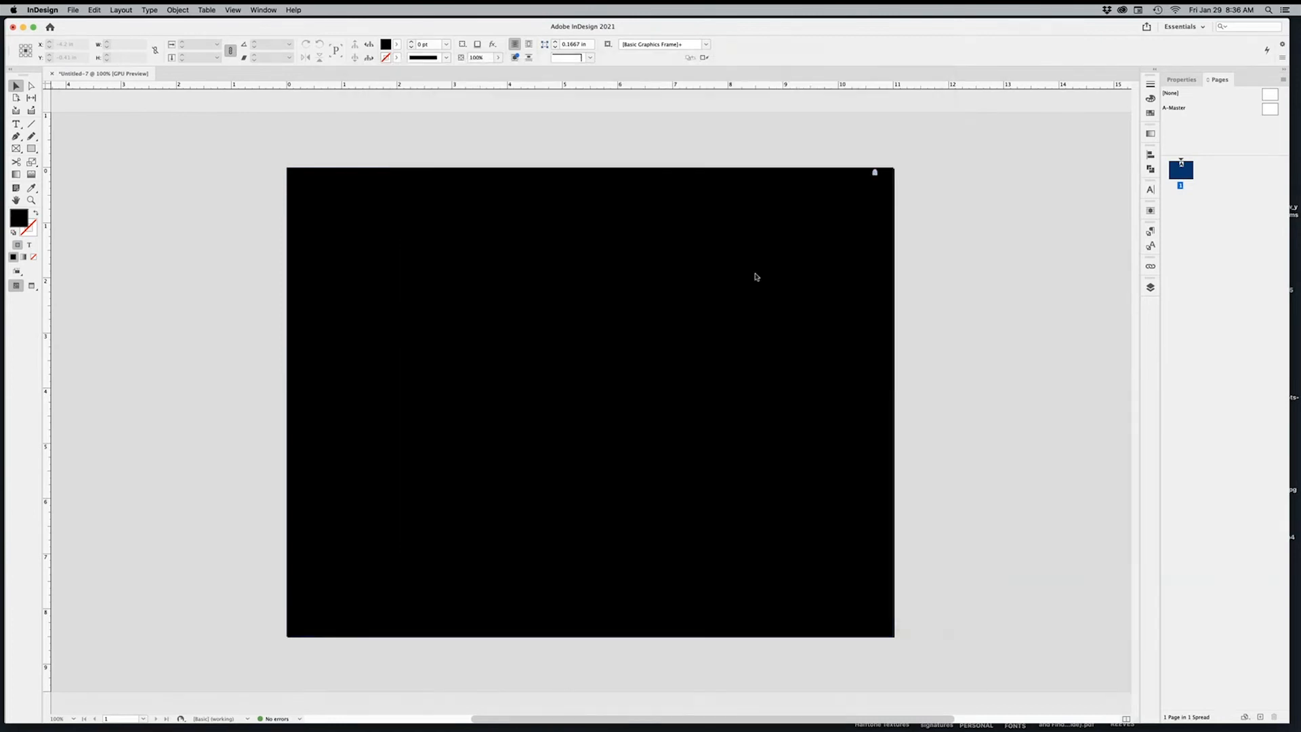
pyautogui.moveTo(336, 220); pyautogui.dragTo(828, 531)
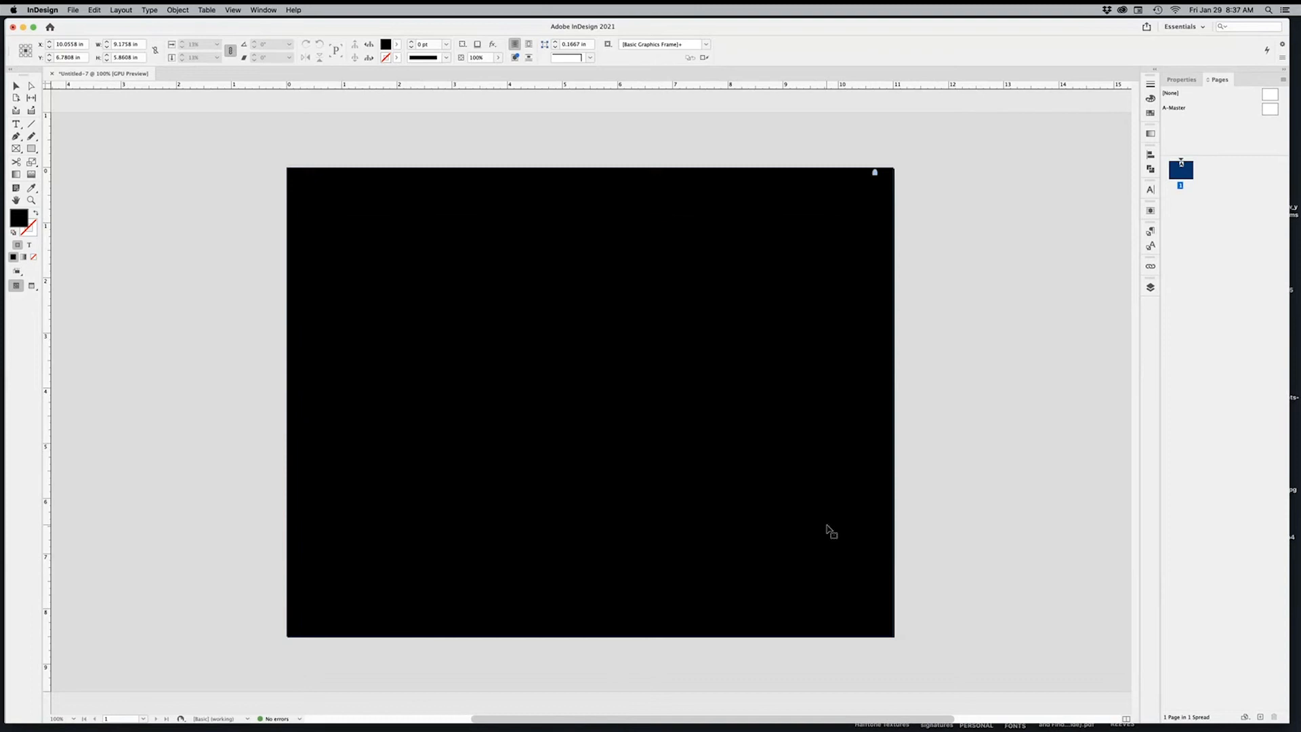
pyautogui.click(1034, 441)
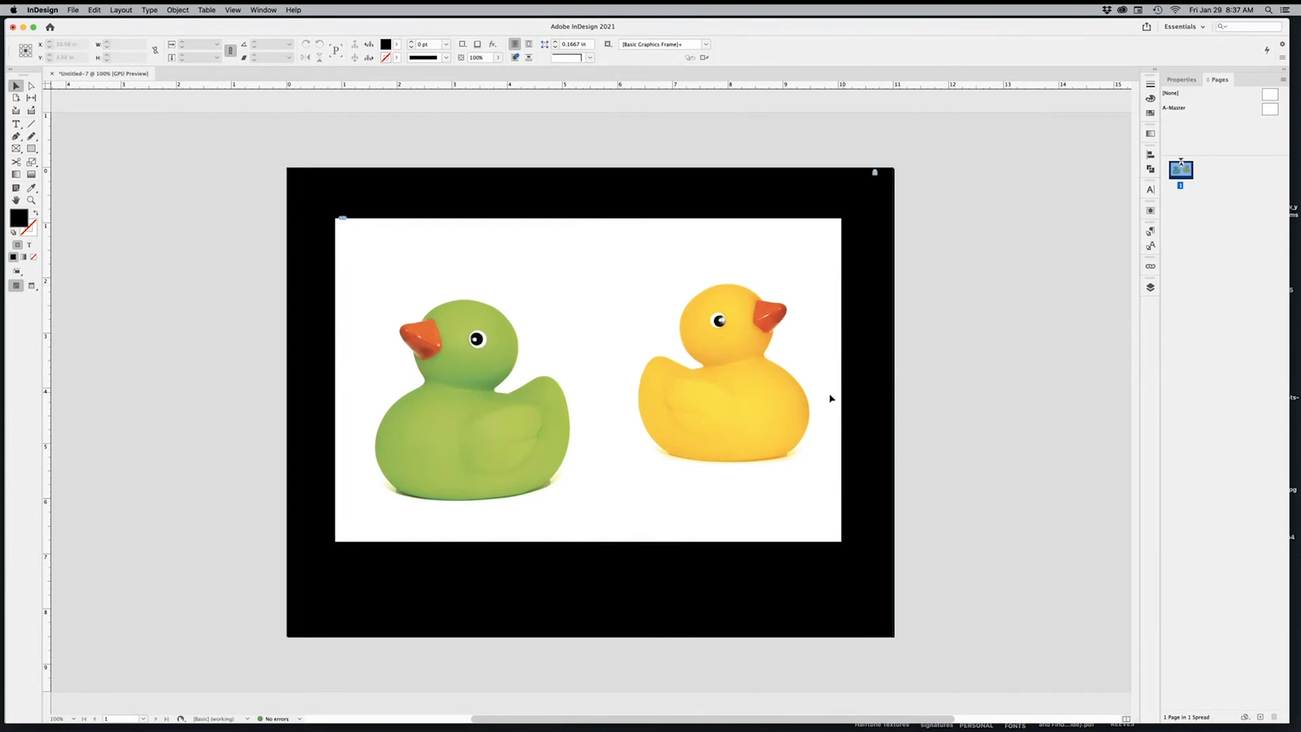
# - Apply a clipping path to the placed duck image, using type Photoshop Path and the Green Ducky path
pyautogui.click(756, 401)
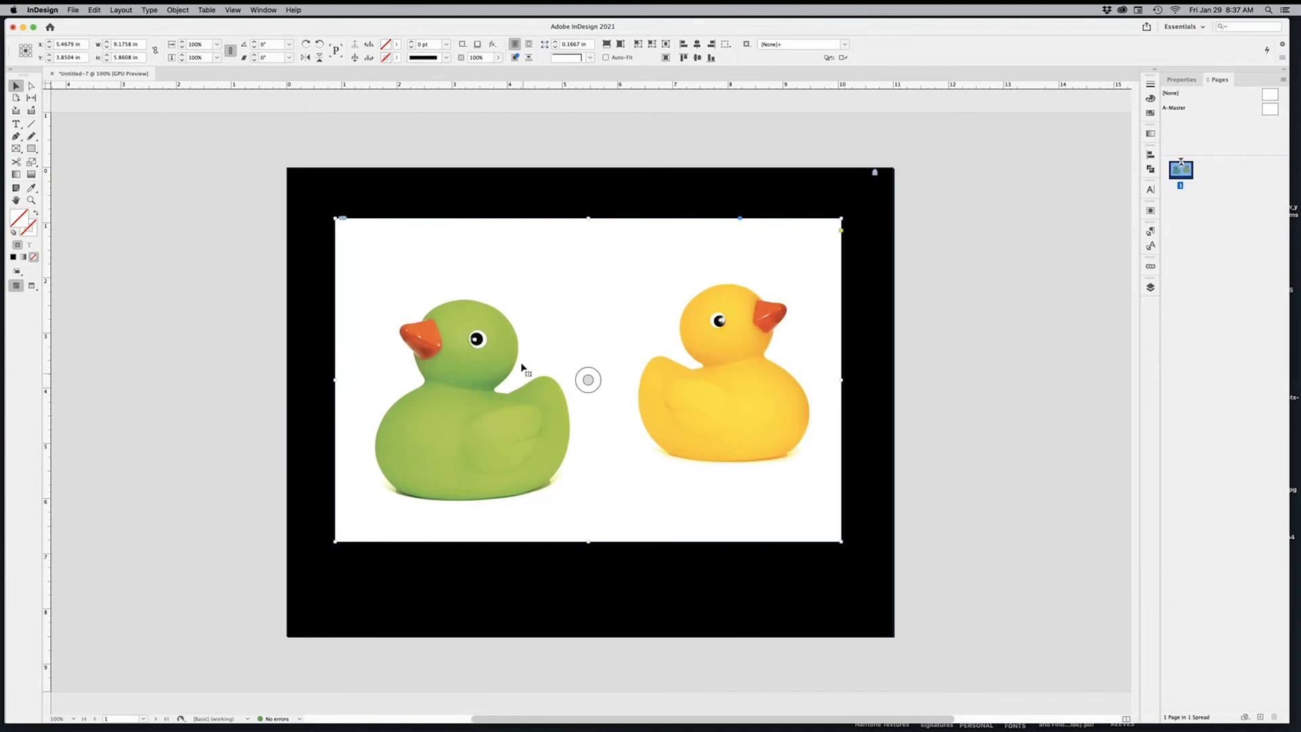
pyautogui.click(178, 10)
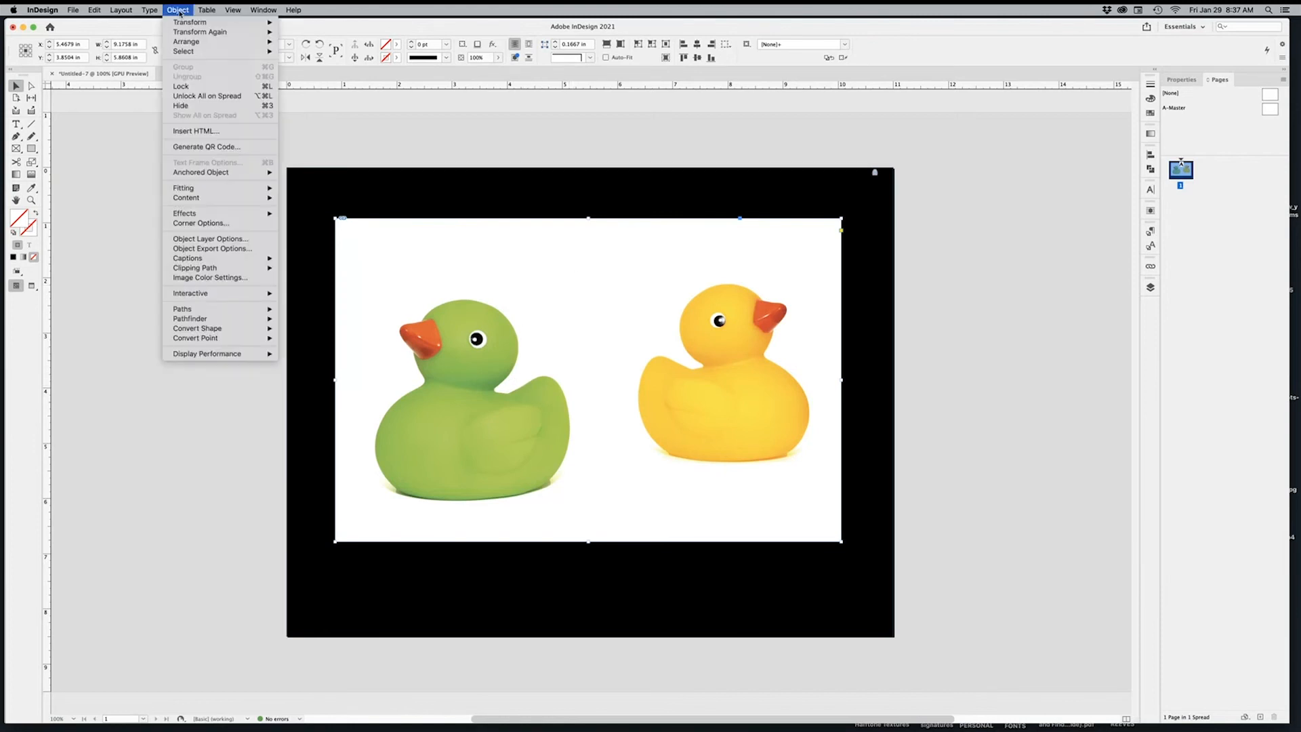
pyautogui.moveTo(186, 35)
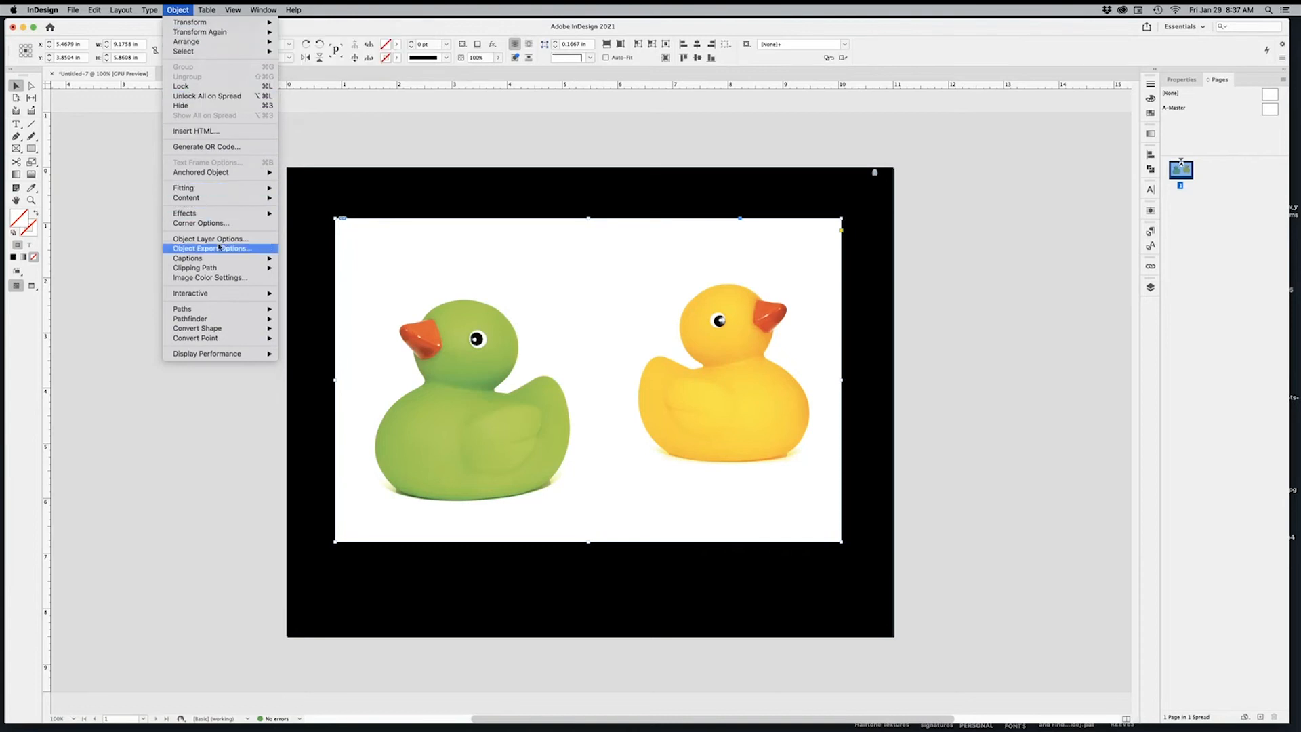
pyautogui.moveTo(227, 267)
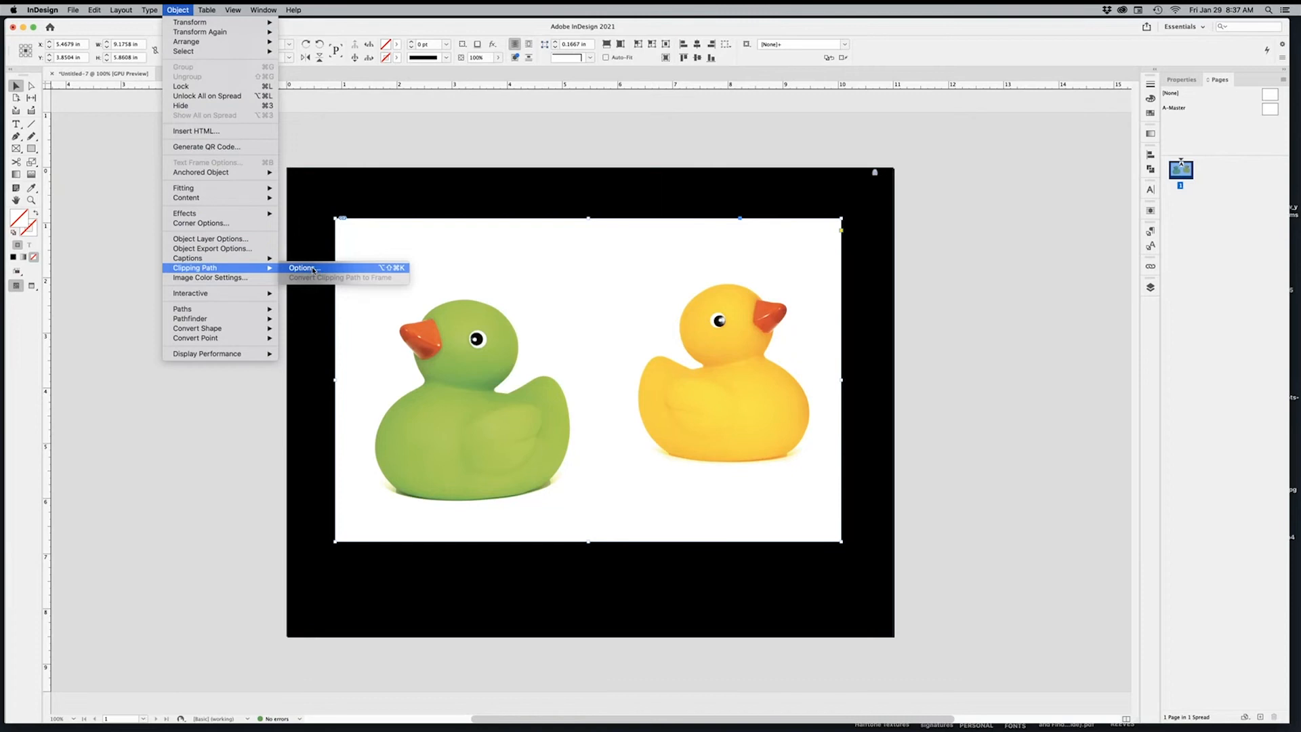
pyautogui.click(358, 273)
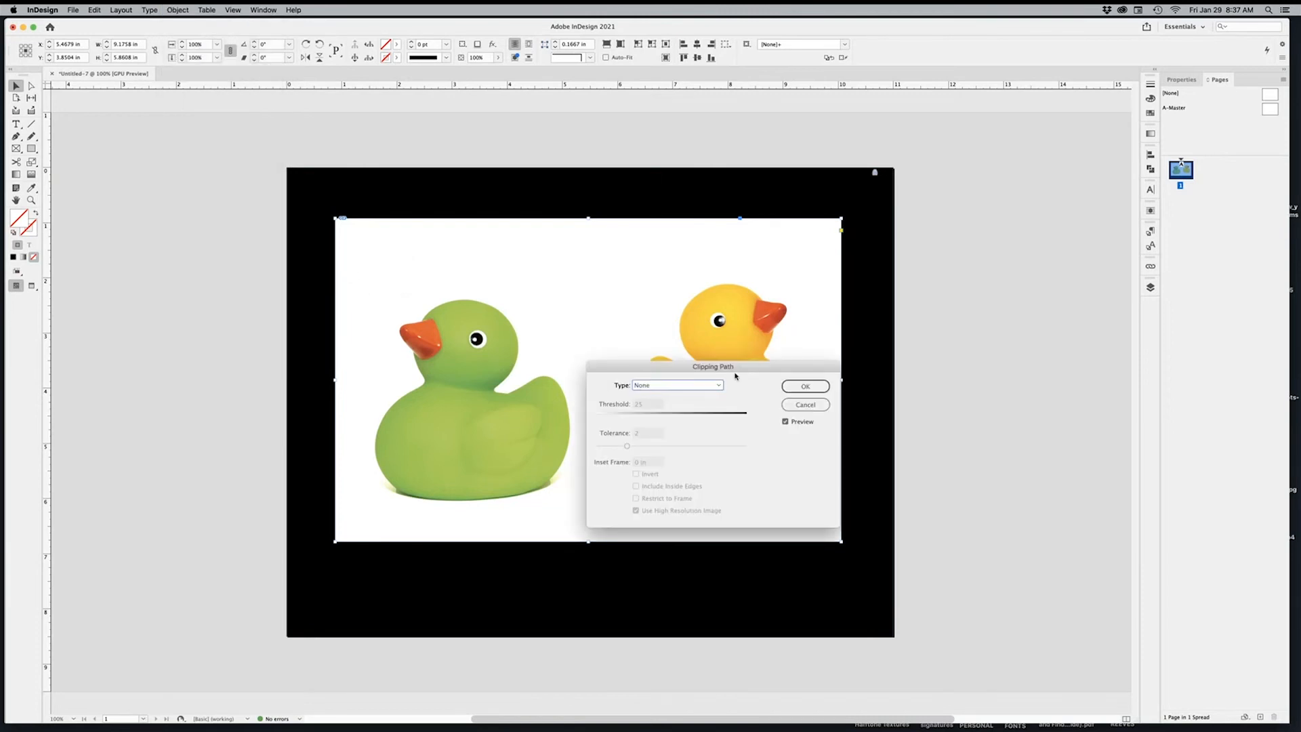
pyautogui.moveTo(725, 369); pyautogui.dragTo(766, 303)
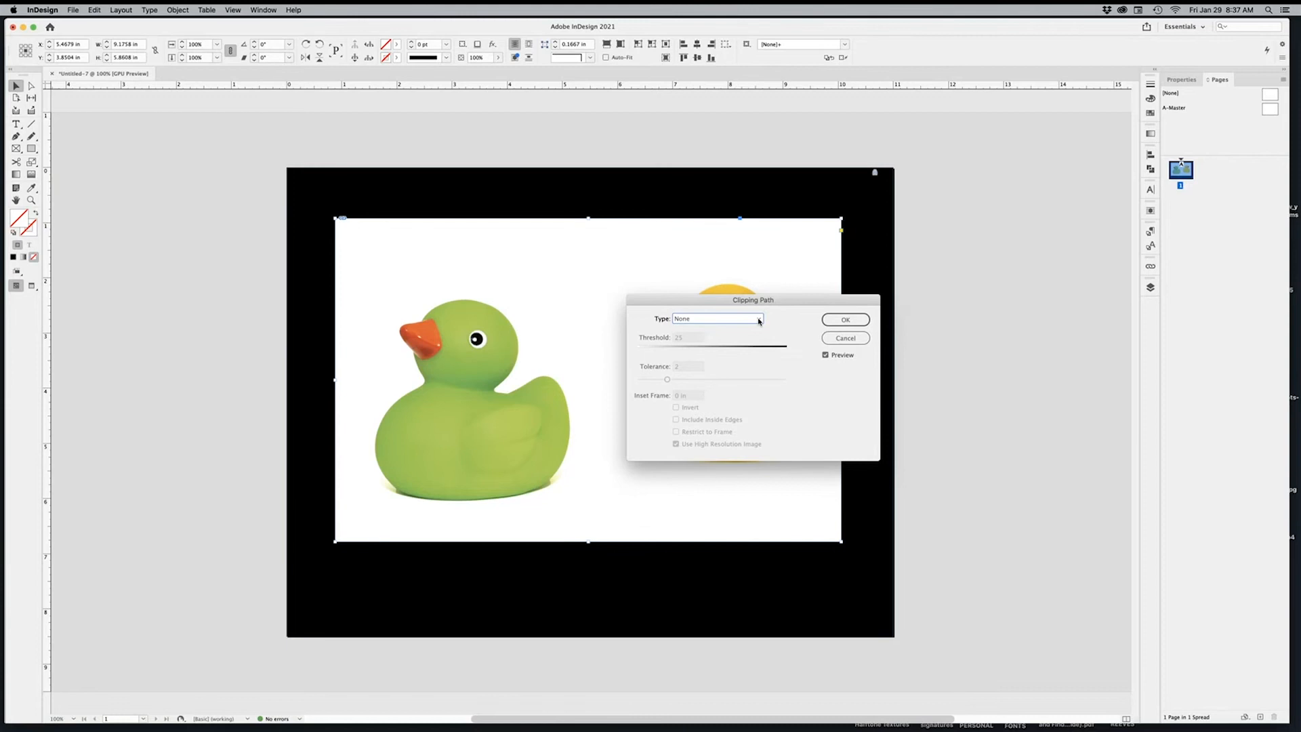
pyautogui.click(759, 321)
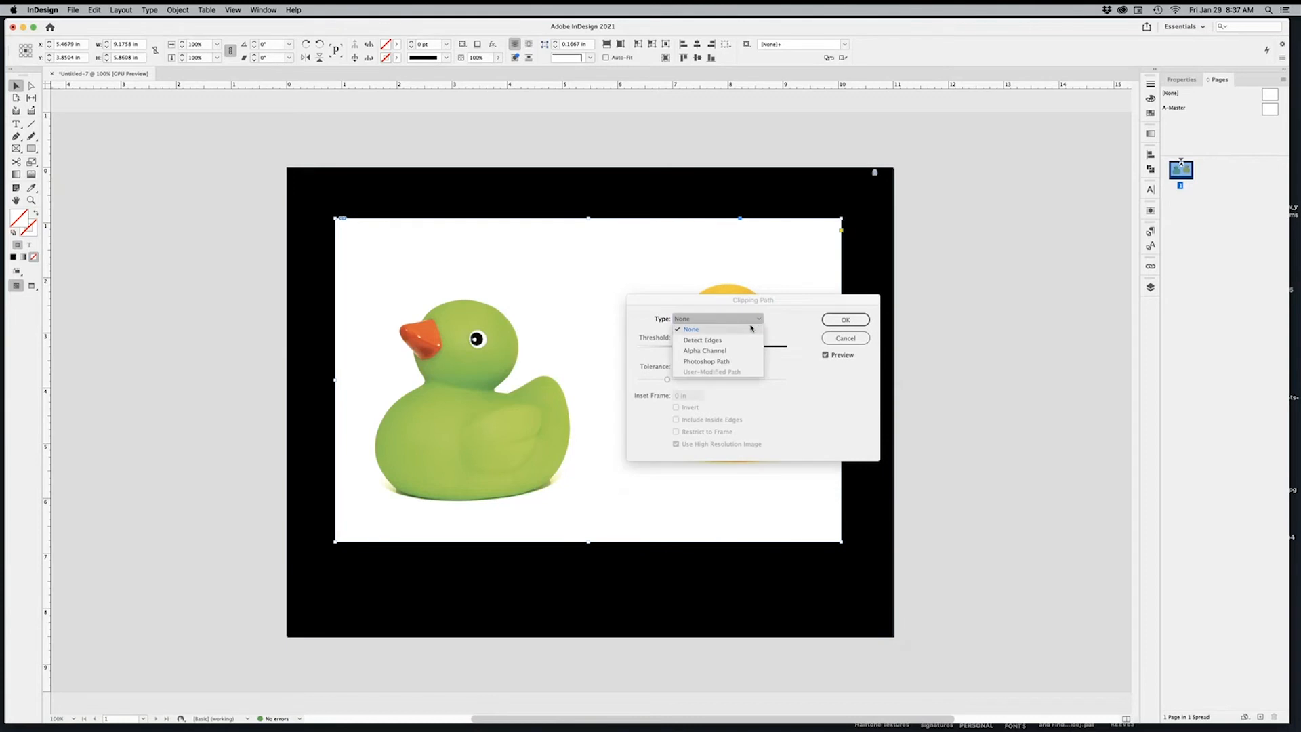
pyautogui.click(726, 365)
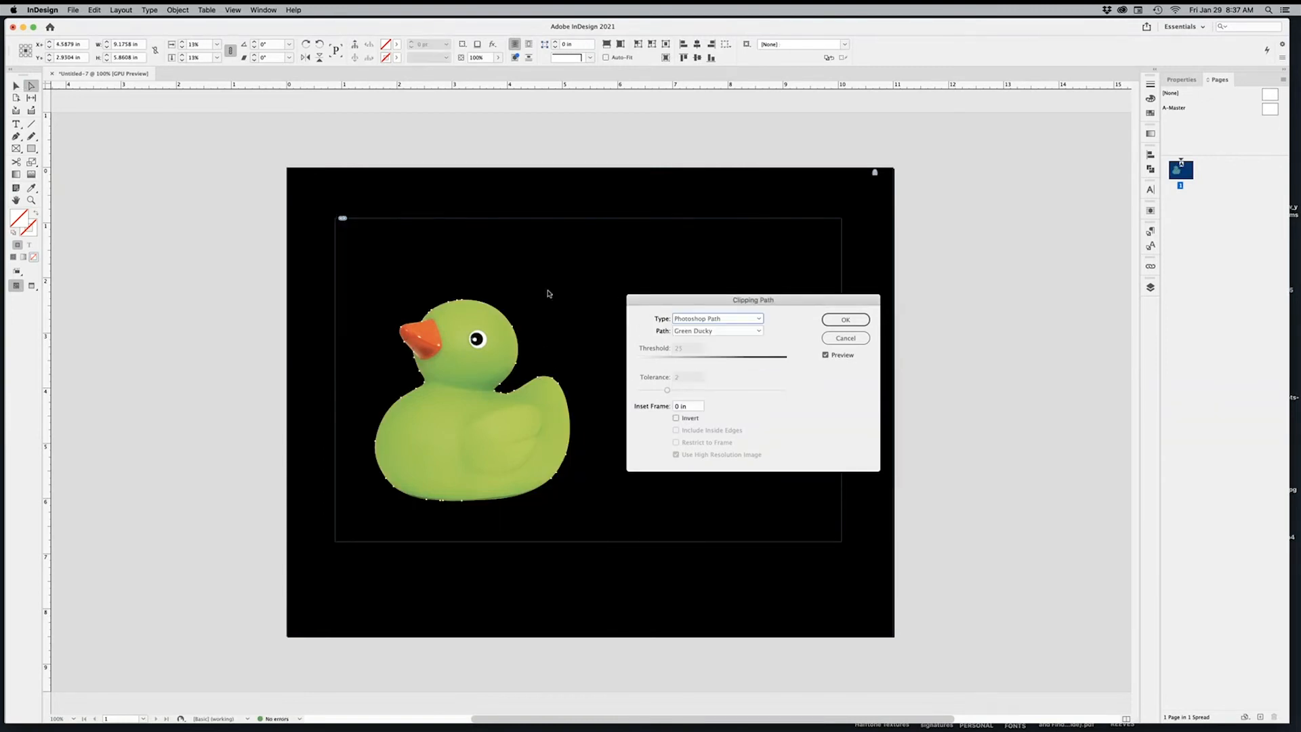
pyautogui.click(705, 332)
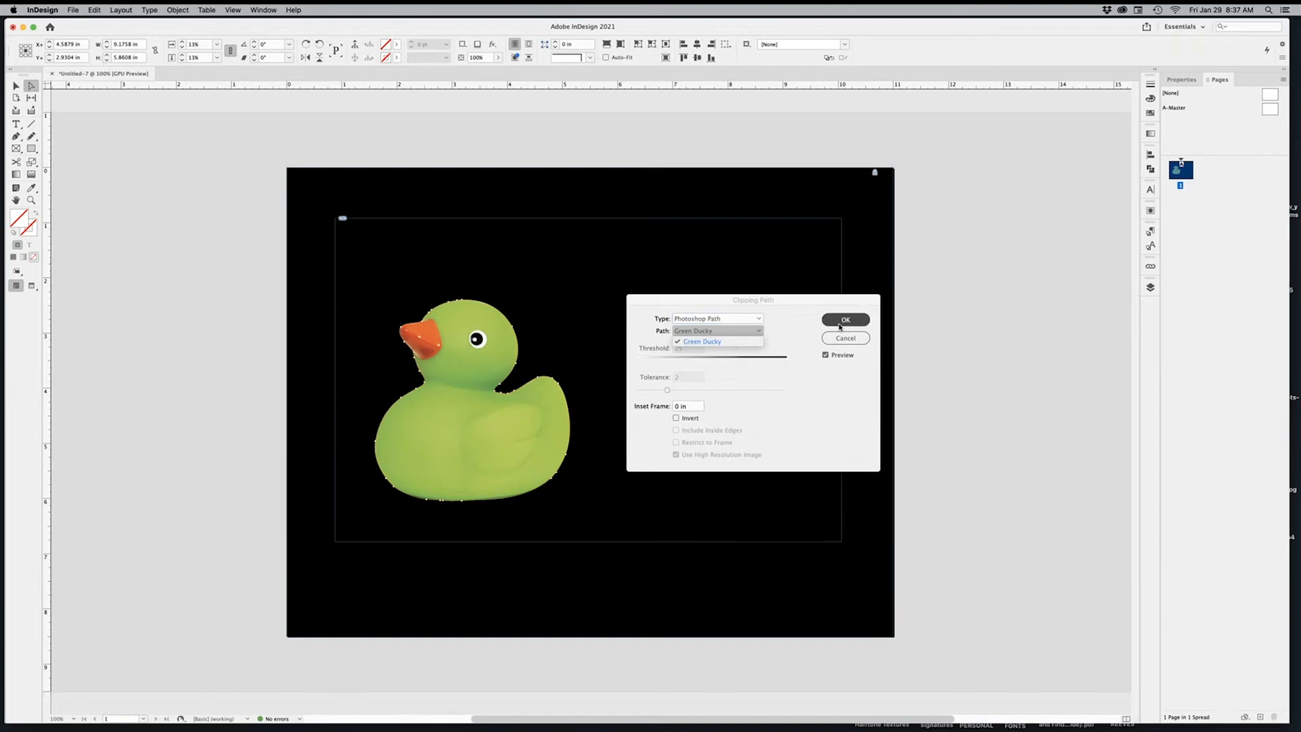
pyautogui.click(841, 327)
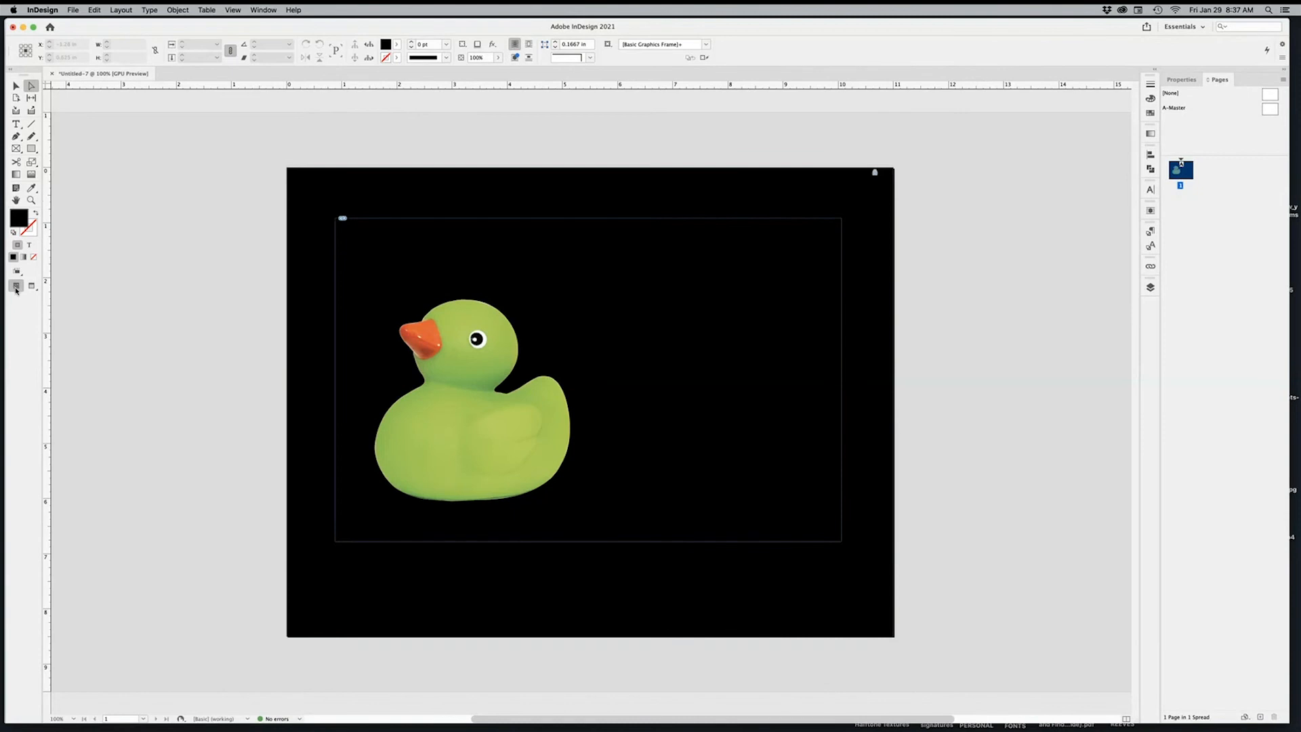
# - Show the layout in Preview mode and check the clipped green duck's frame with the Selection tool, leaving it deselected
pyautogui.press('w')
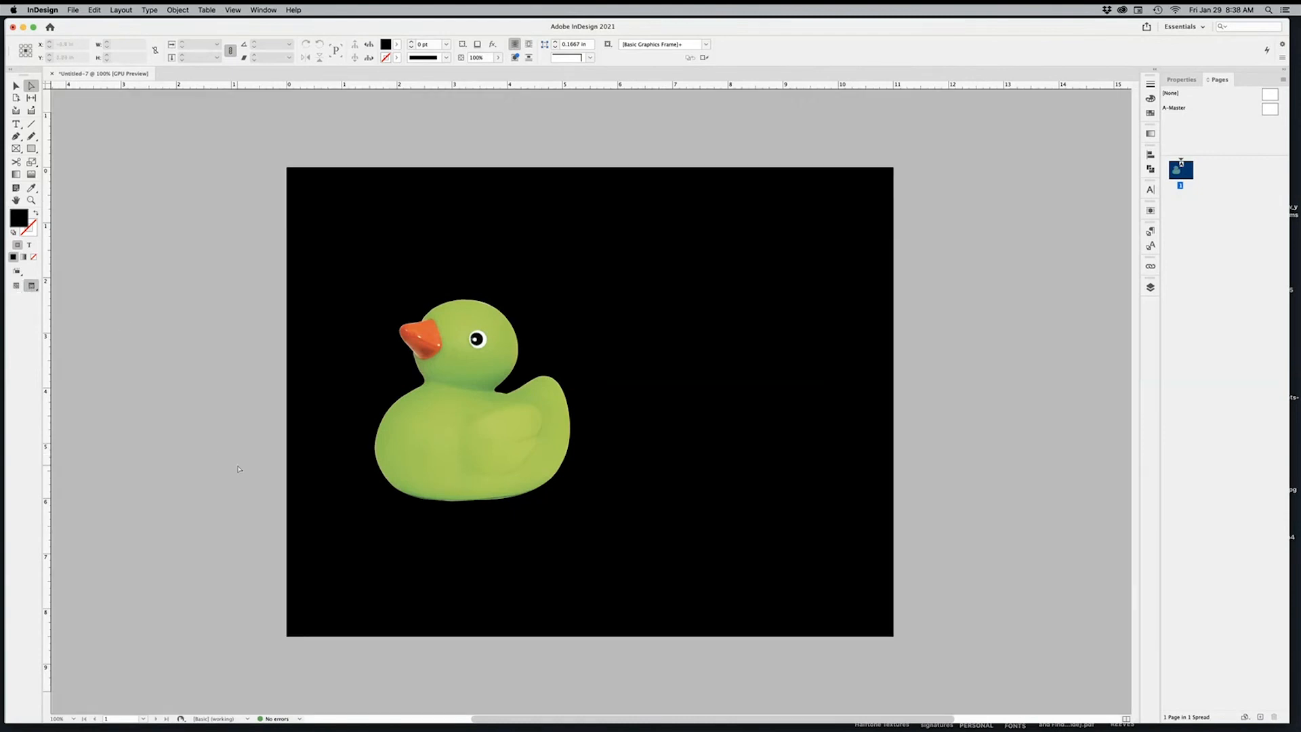
pyautogui.click(15, 85)
pyautogui.click(588, 379)
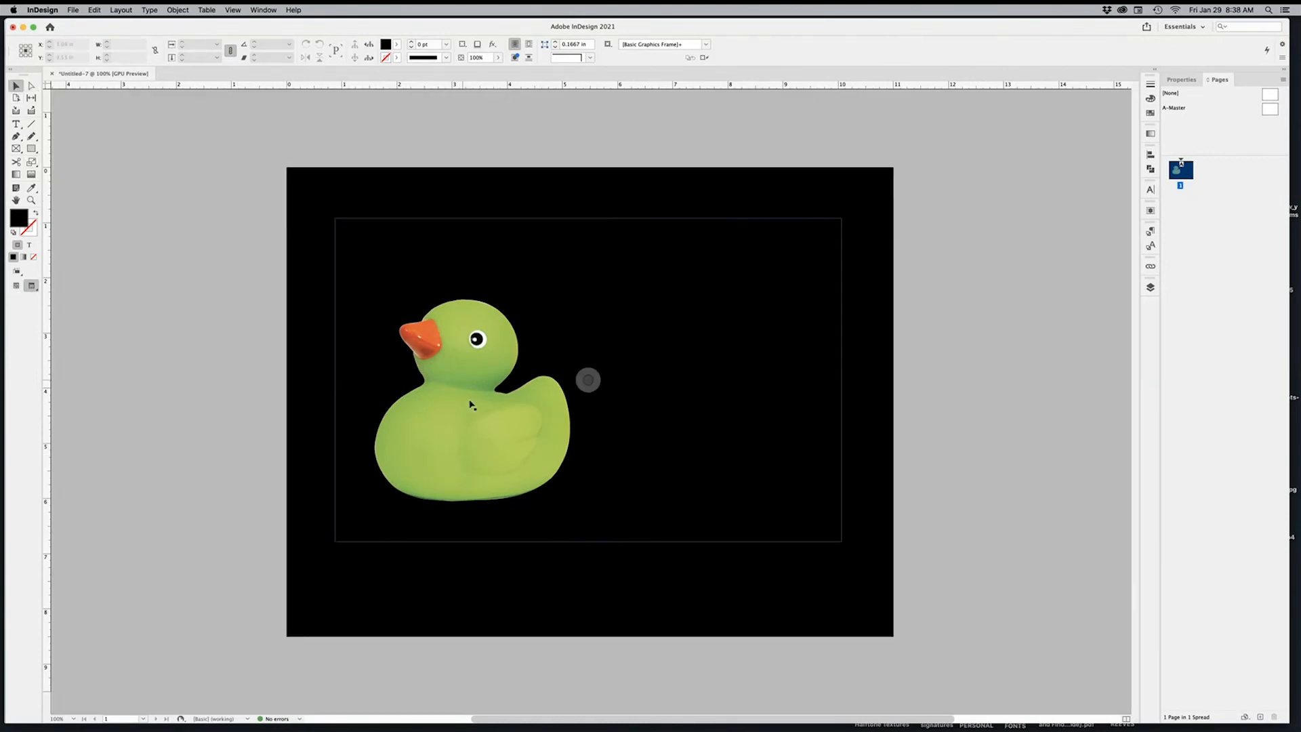
pyautogui.click(471, 405)
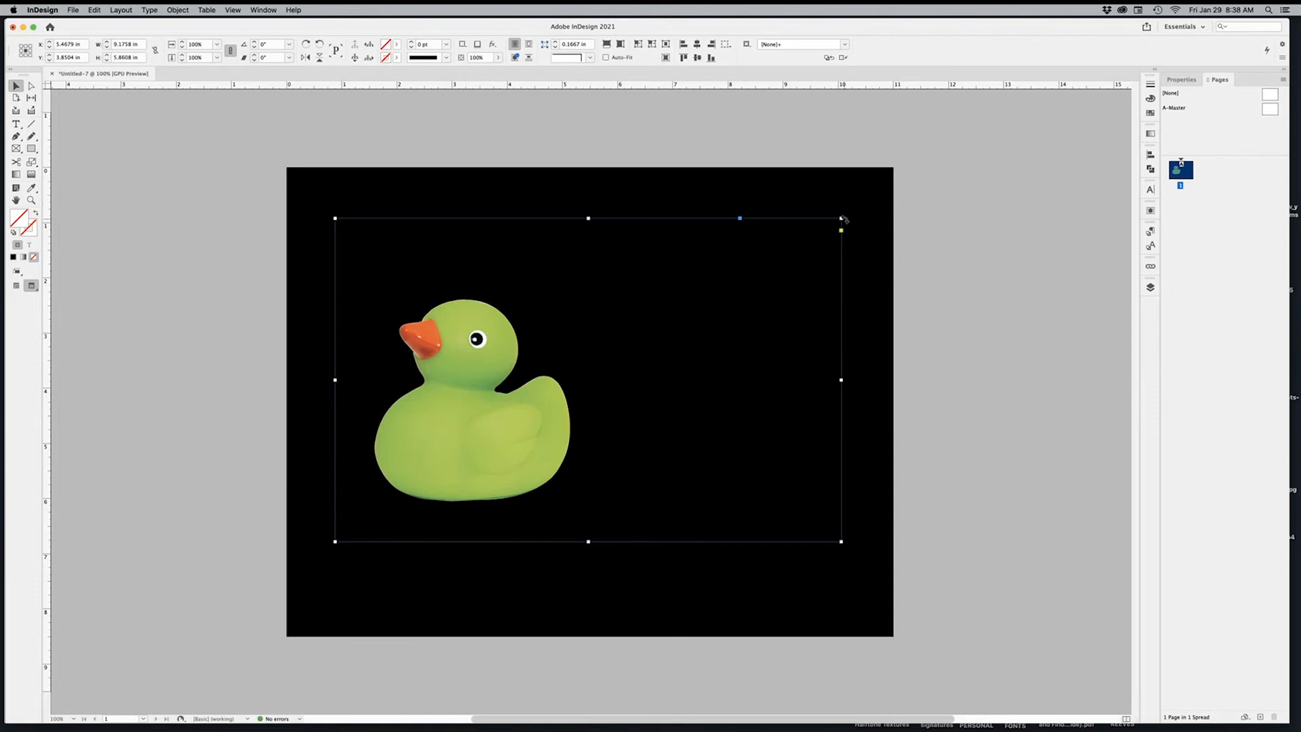
pyautogui.click(976, 401)
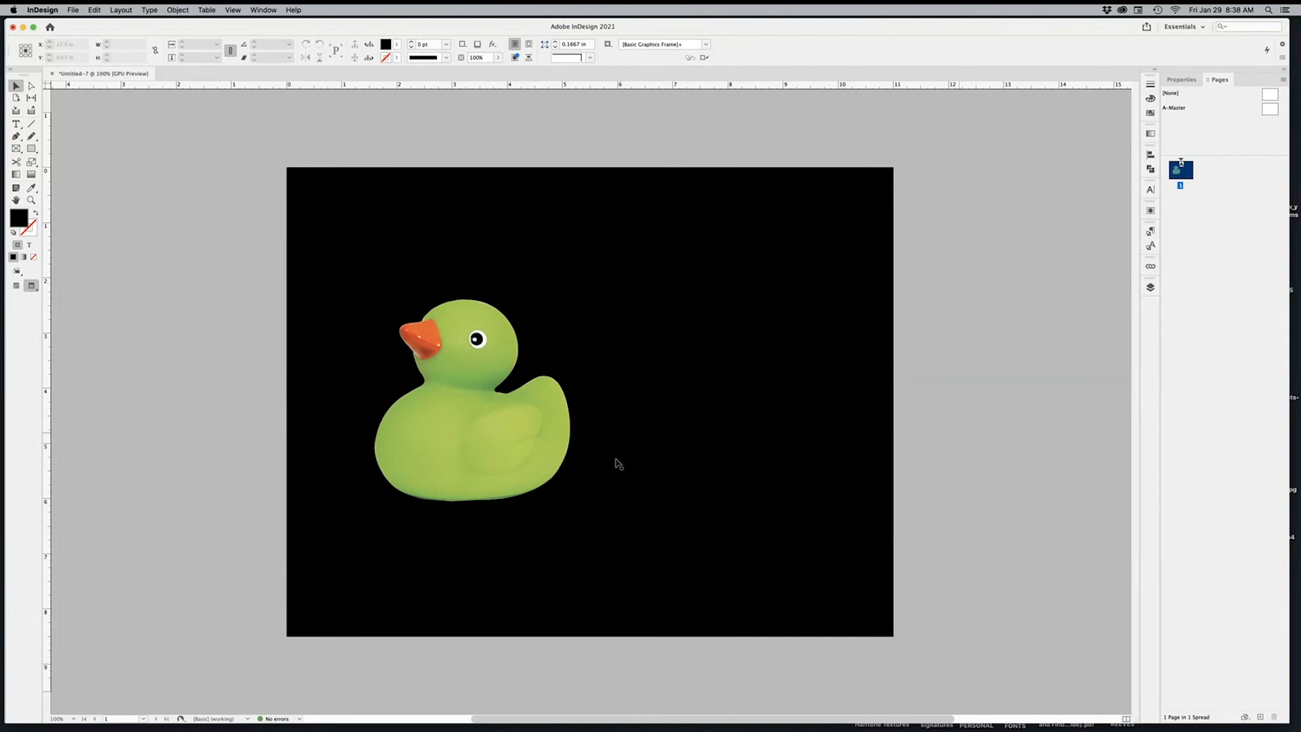
# - Open the placed duck image's original in Photoshop and deselect the Green Ducky path
pyautogui.click(468, 434)
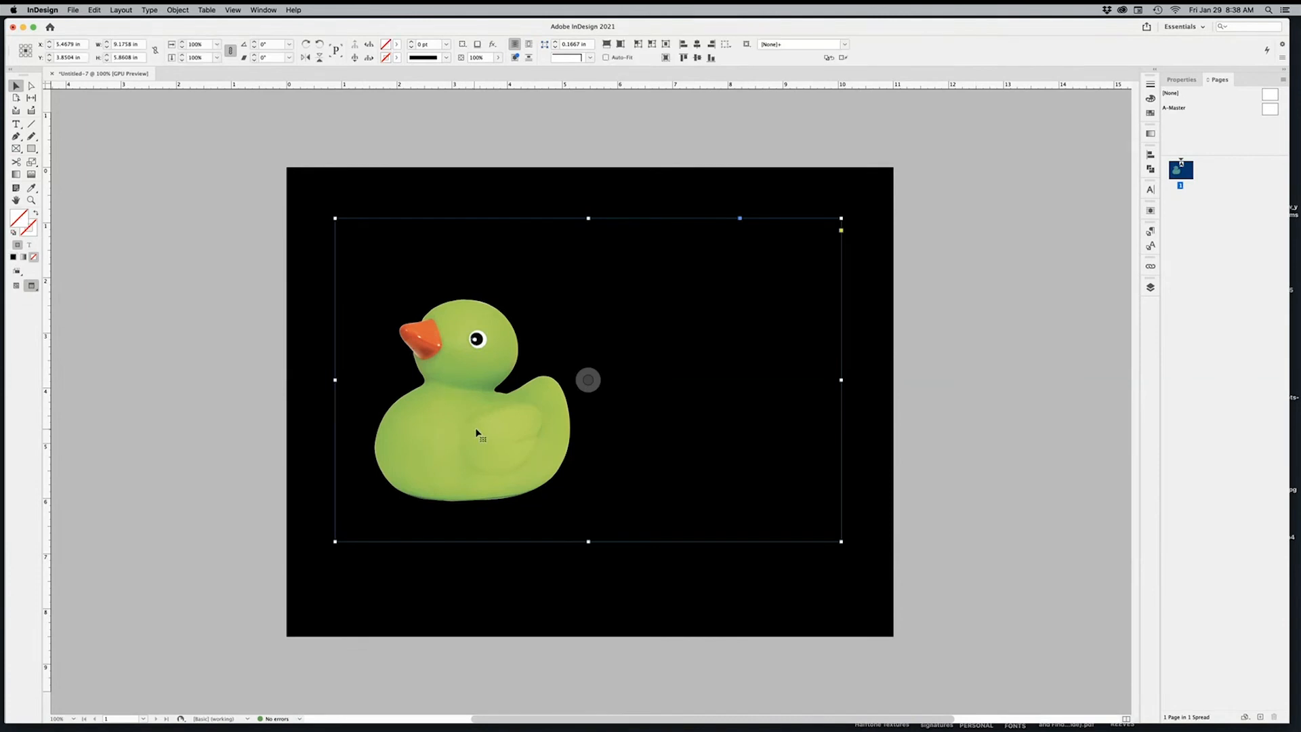
pyautogui.rightClick(584, 380)
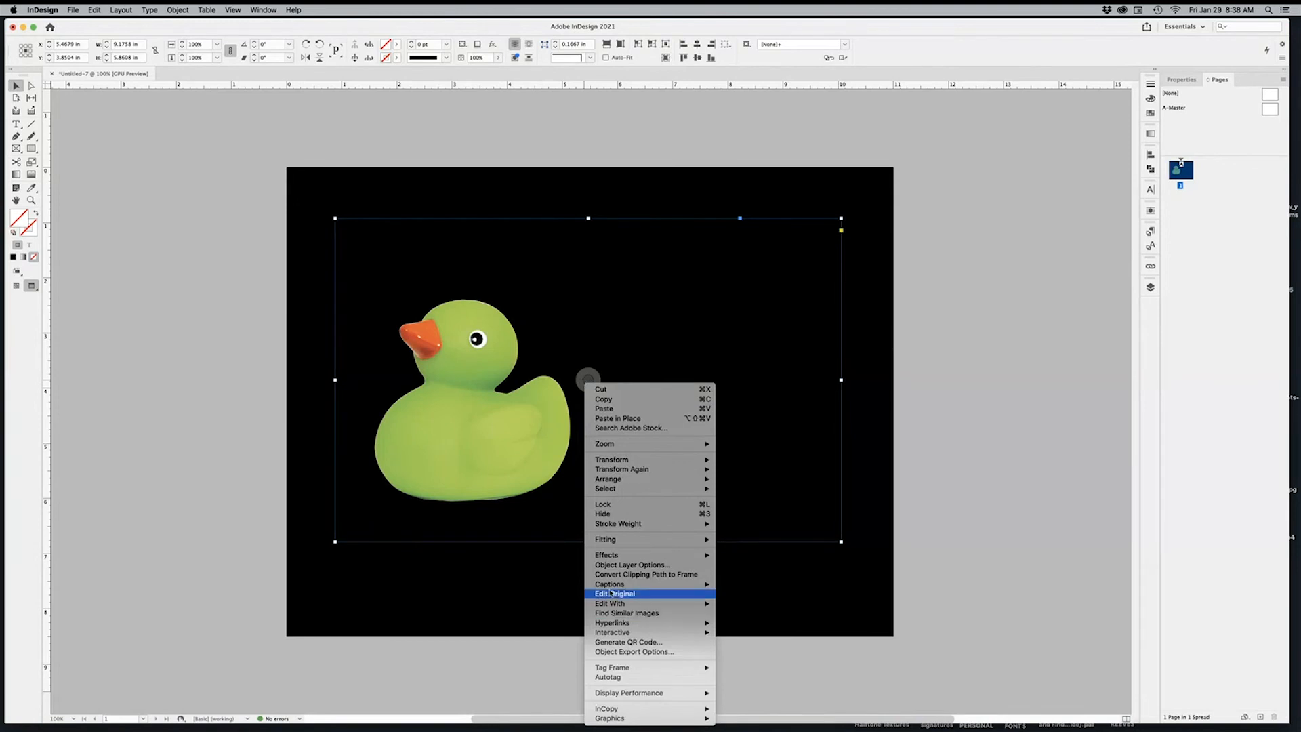
pyautogui.click(613, 594)
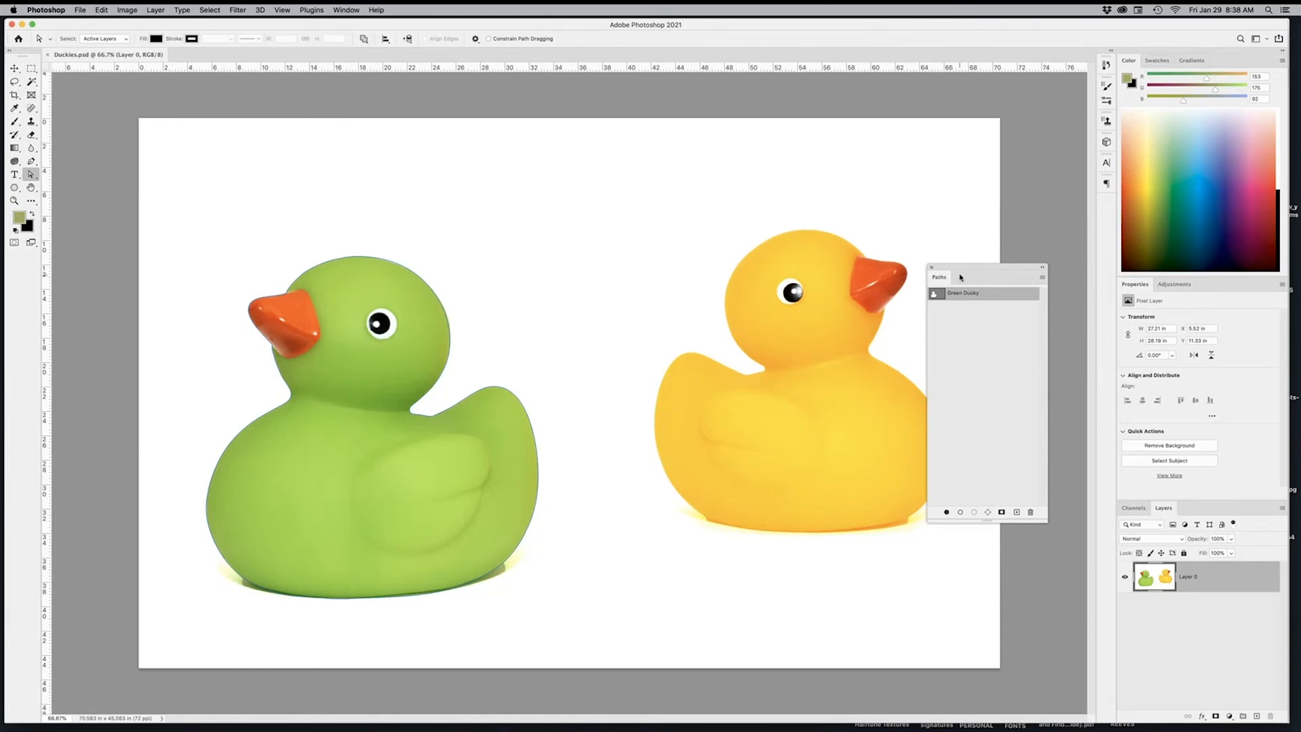
pyautogui.moveTo(959, 269); pyautogui.dragTo(1018, 223)
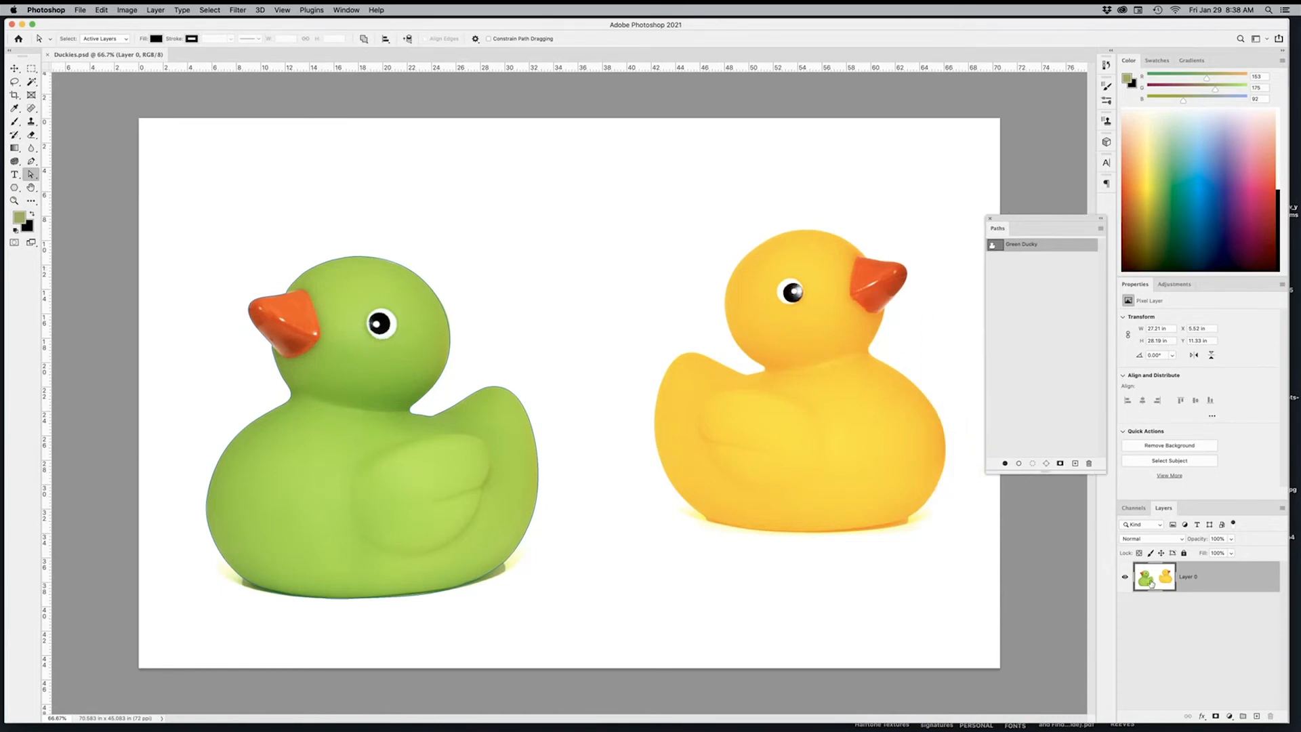
pyautogui.click(1023, 266)
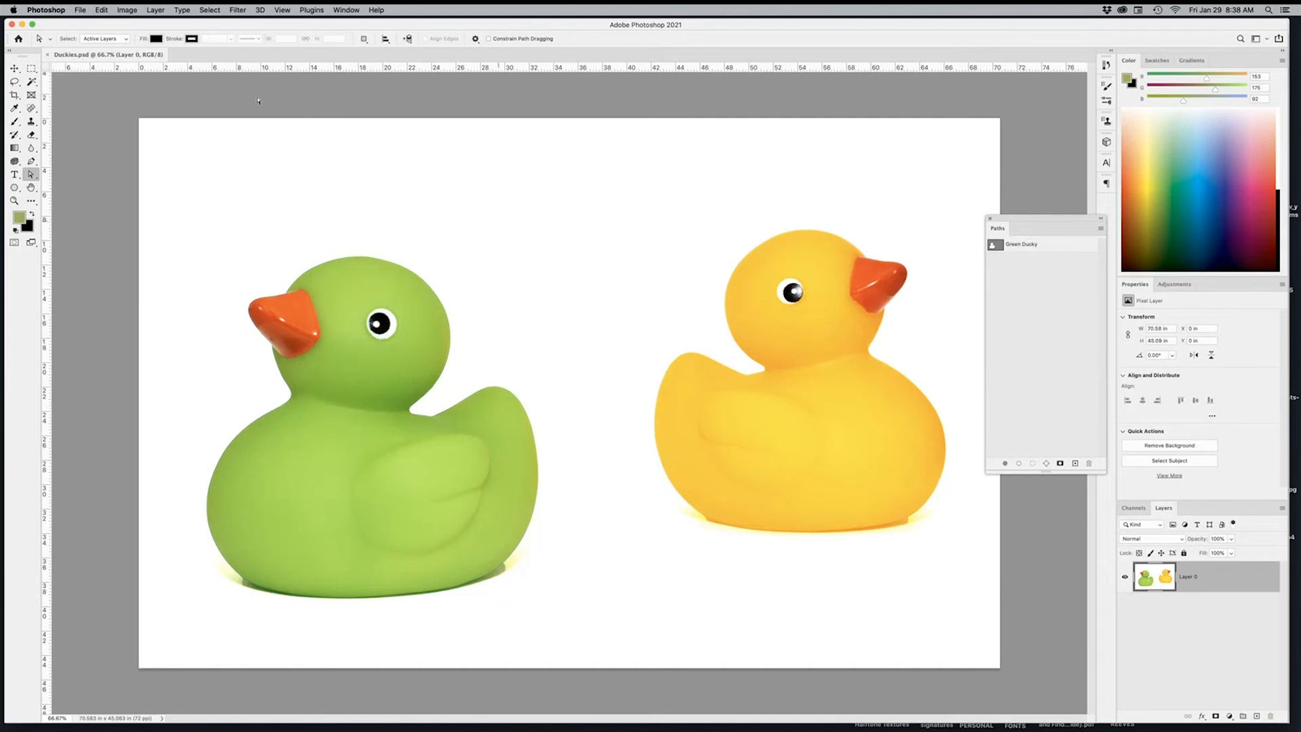
# - Select both ducks with Select Subject, then subtract the green duck from the selection with the Rectangular Marquee tool
pyautogui.click(212, 10)
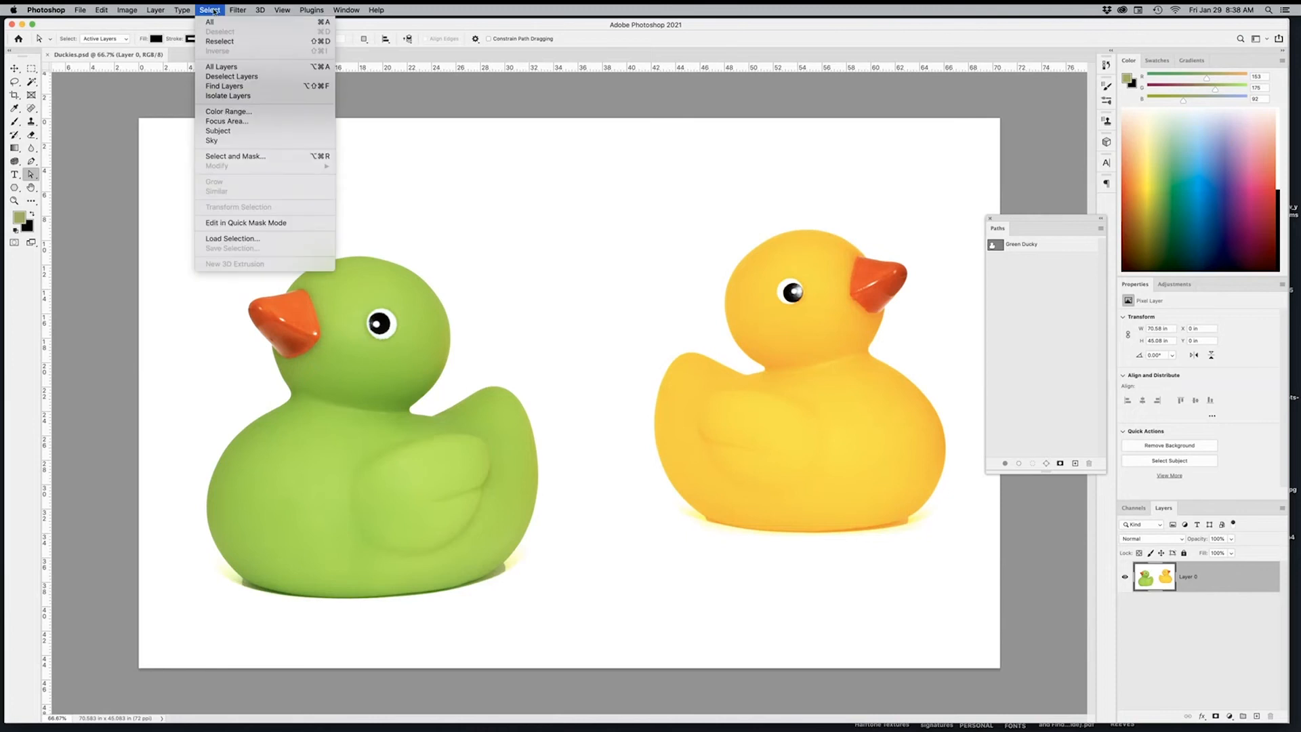
pyautogui.click(227, 132)
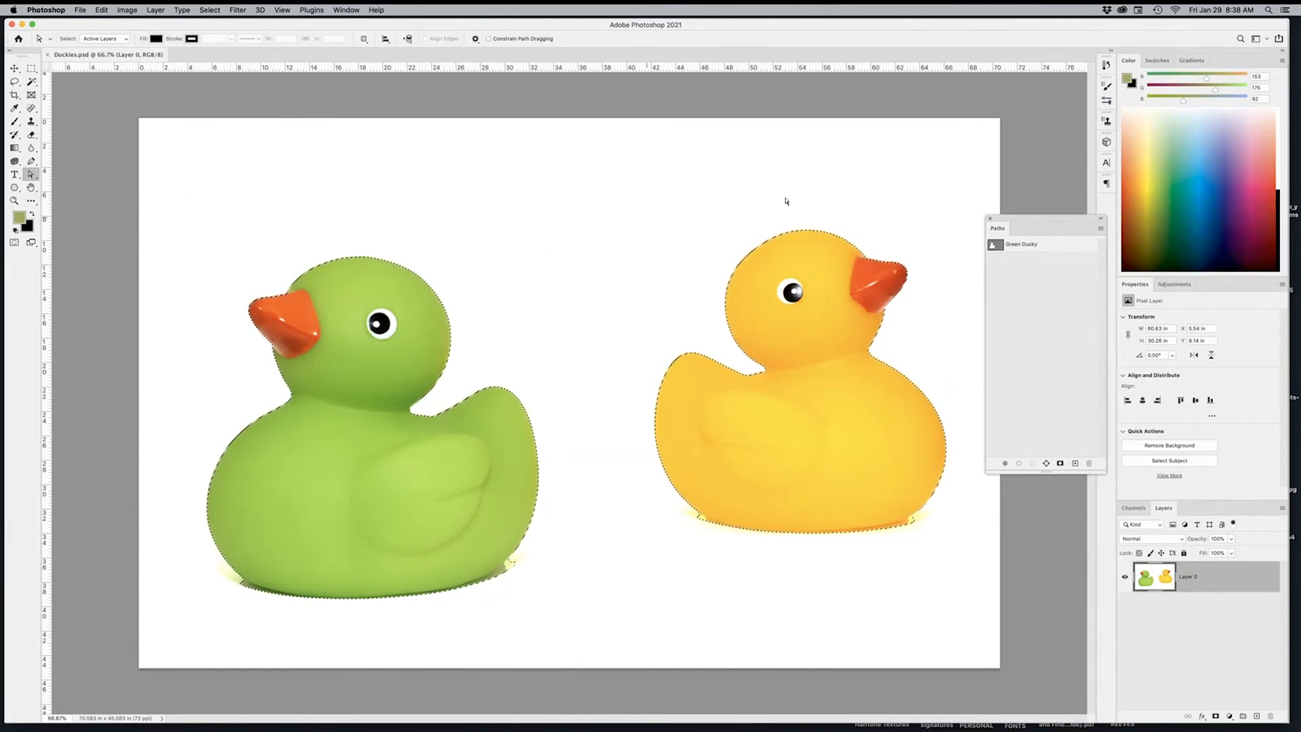
pyautogui.press('m')
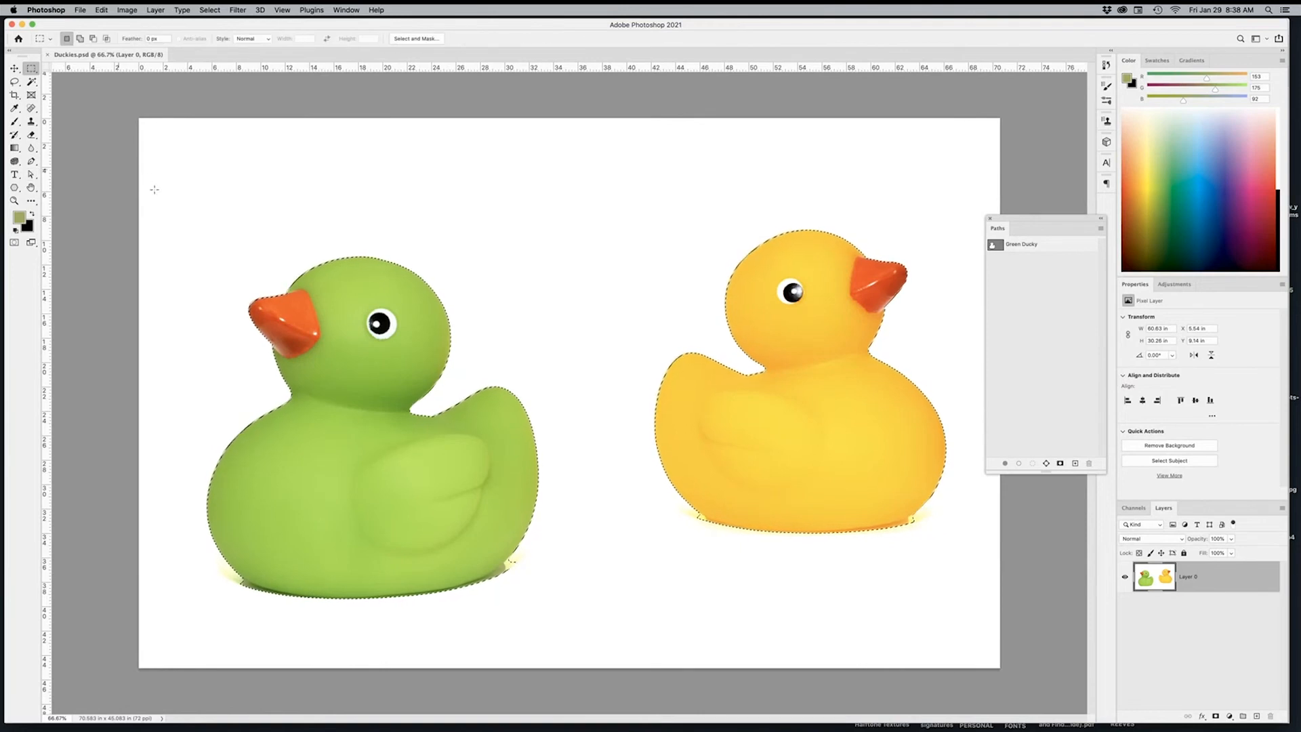
pyautogui.press('shift')
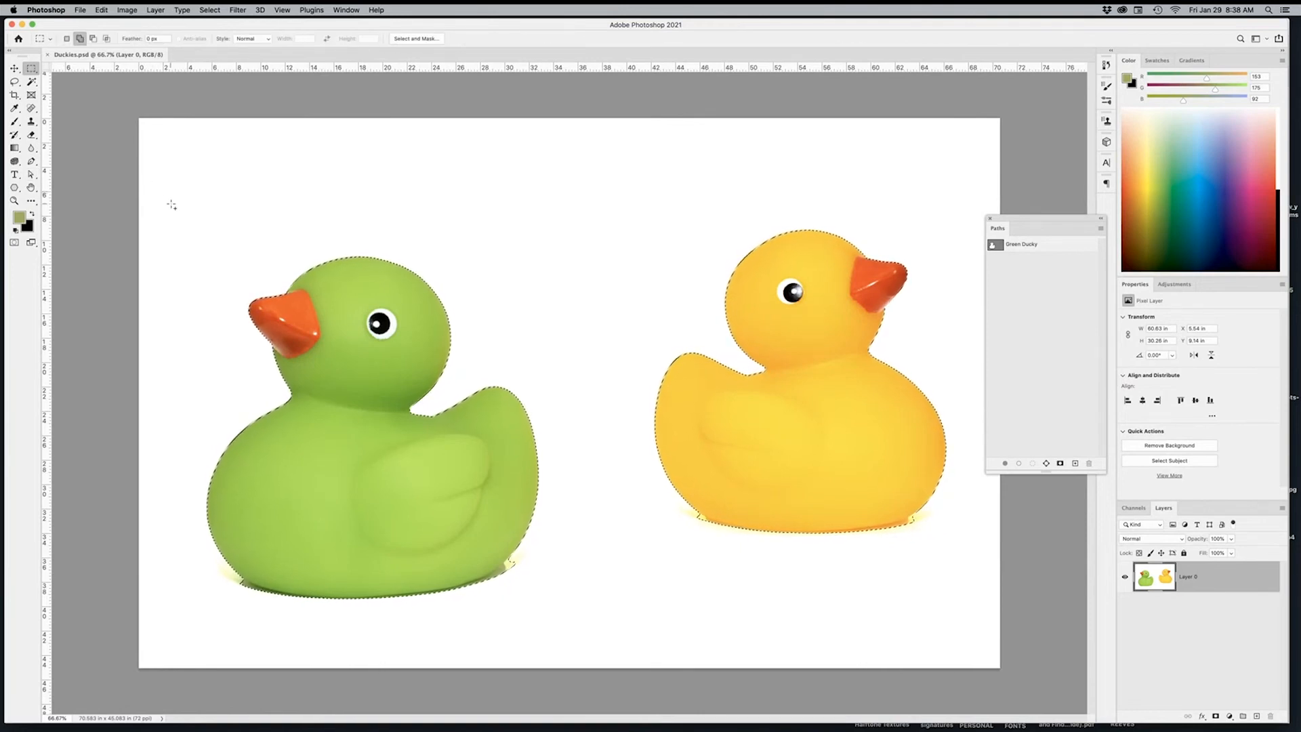
pyautogui.moveTo(165, 199); pyautogui.dragTo(588, 637)
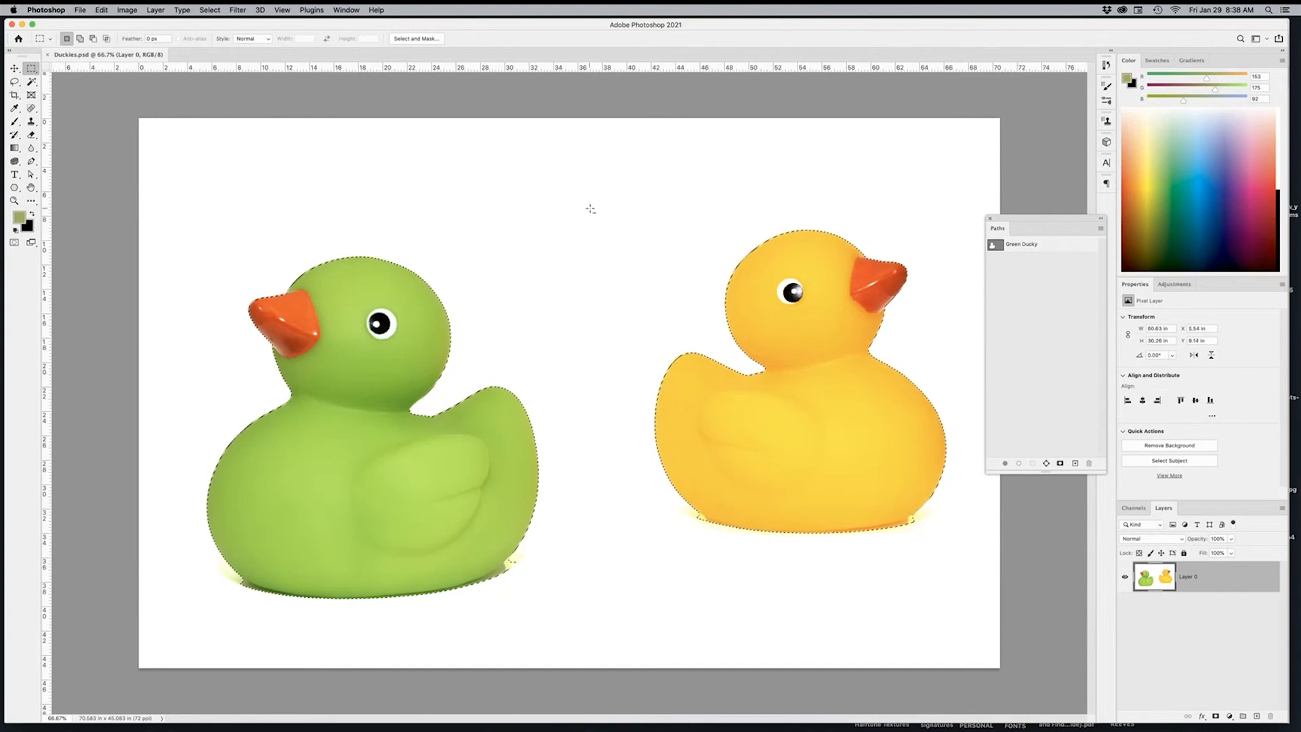
pyautogui.moveTo(597, 176); pyautogui.dragTo(190, 632)
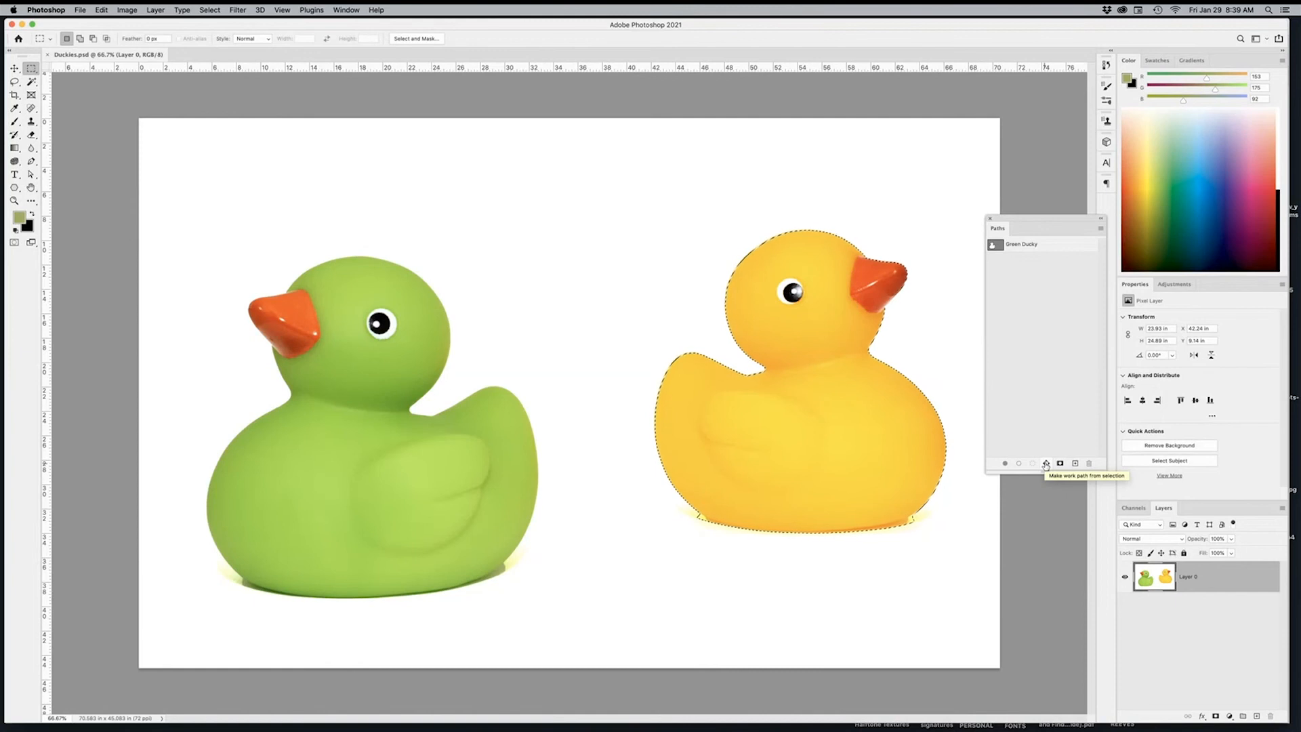
# - Make a work path from the yellow duck's selection
pyautogui.click(1046, 465)
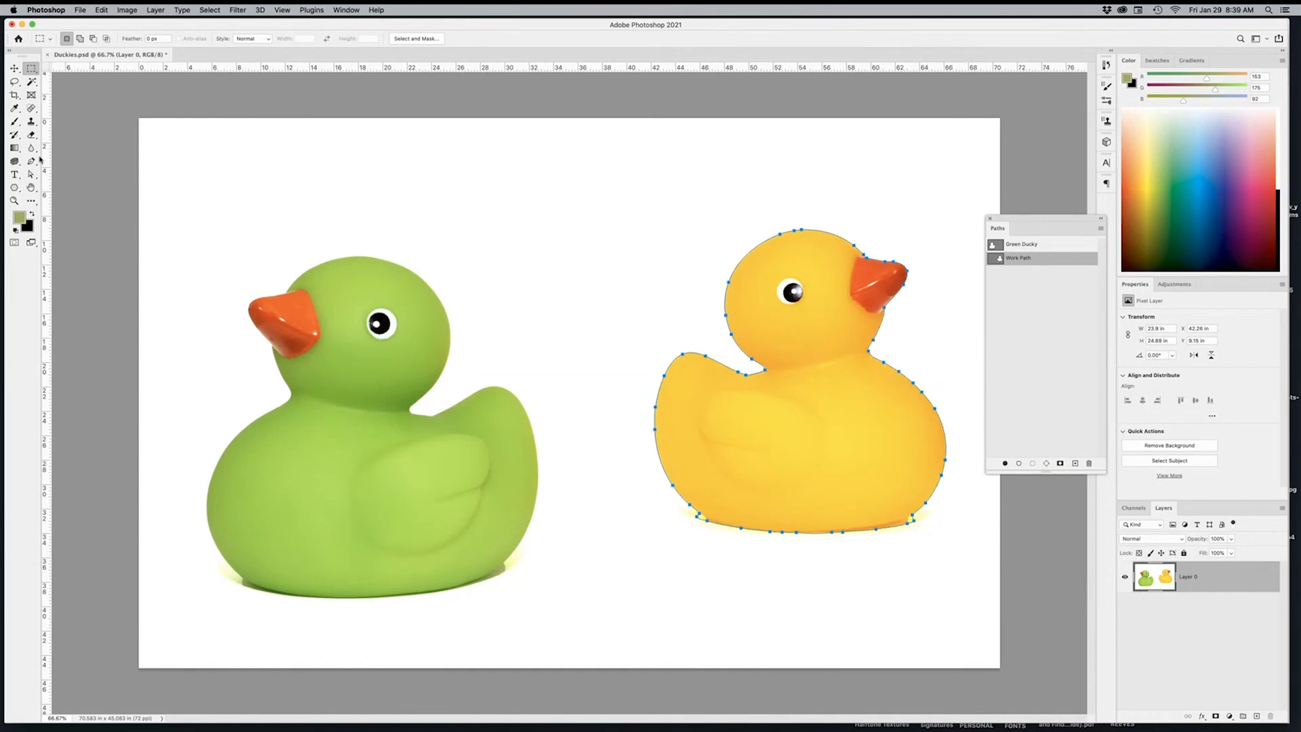
pyautogui.click(31, 162)
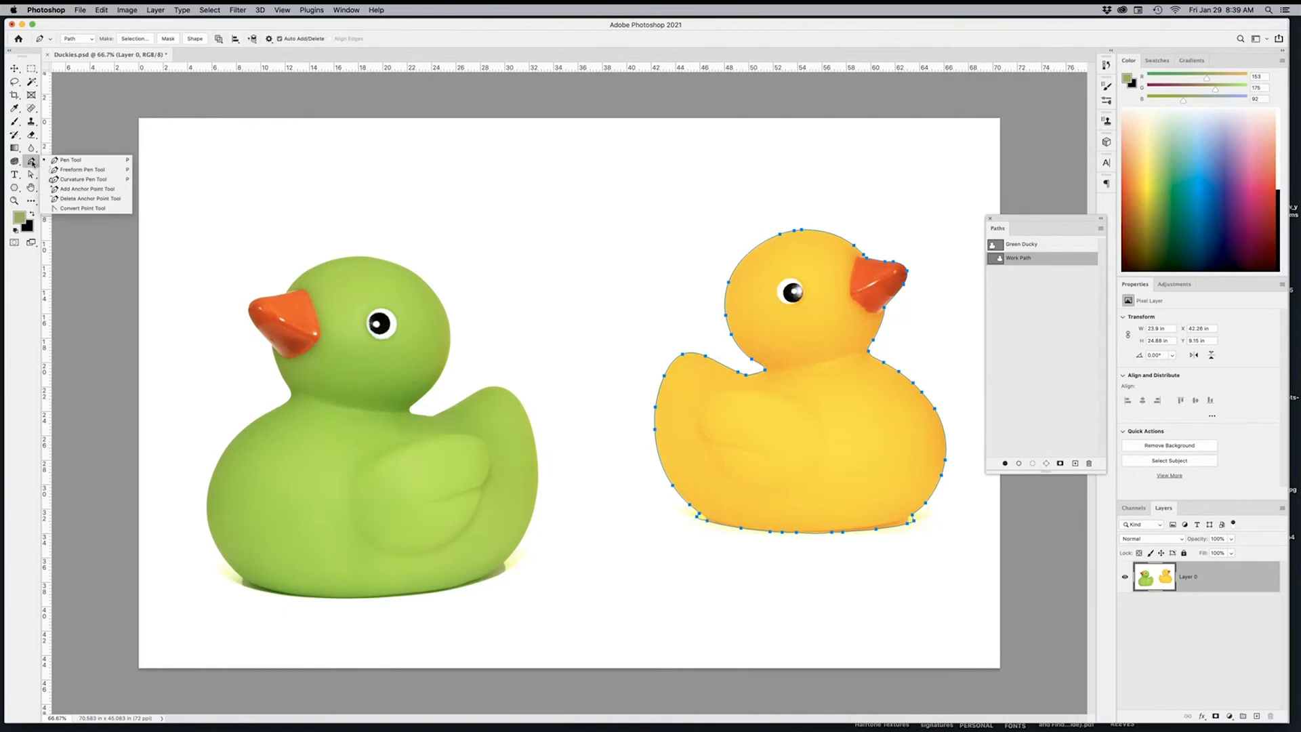
pyautogui.click(32, 162)
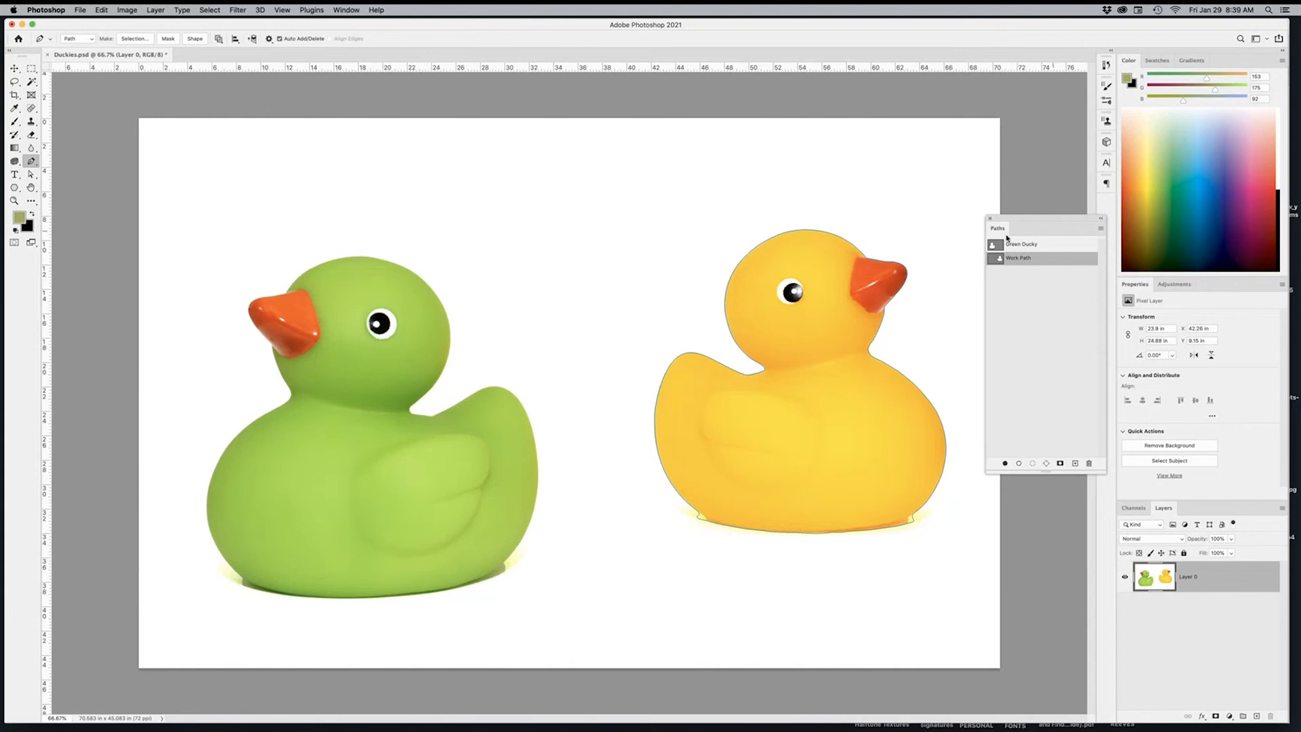
pyautogui.moveTo(1007, 237); pyautogui.dragTo(984, 252)
pyautogui.press('v')
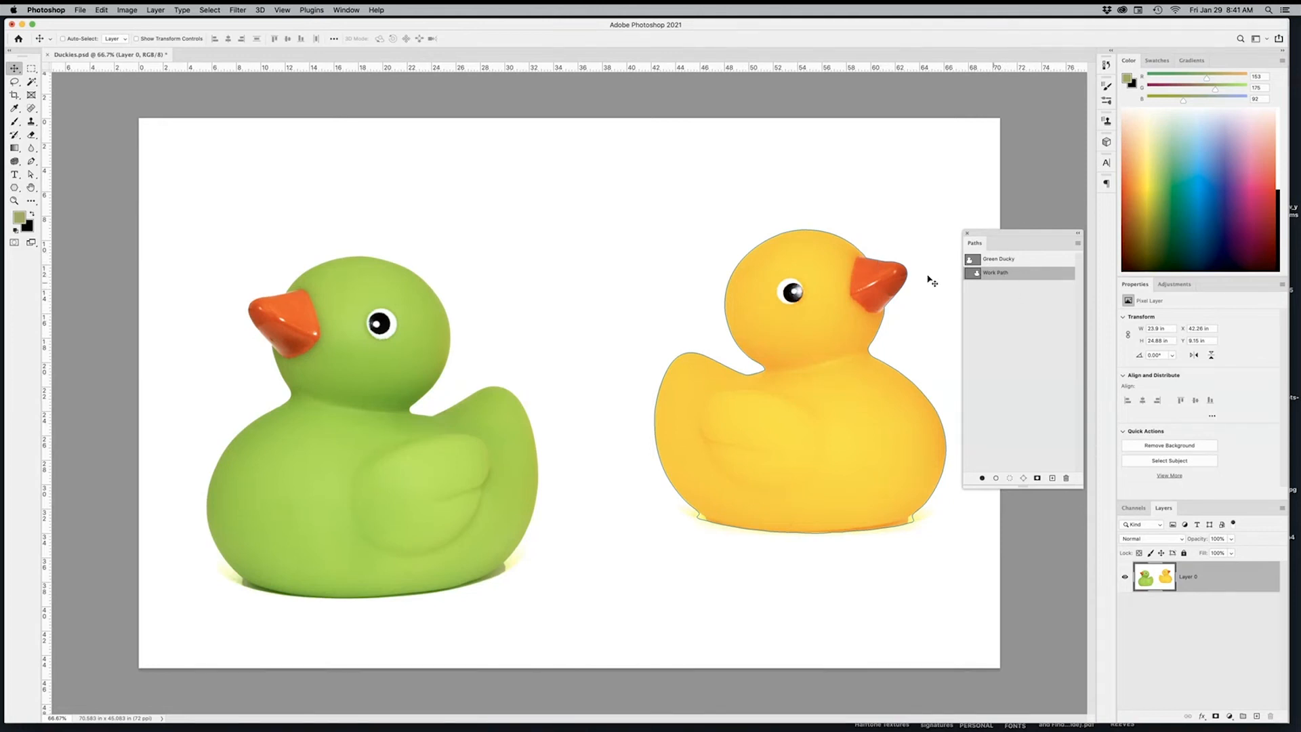
# - Remove surplus anchor points along the yellow duck's base with the Pen tool and adjust the remaining handles to follow its edge
pyautogui.click(30, 174)
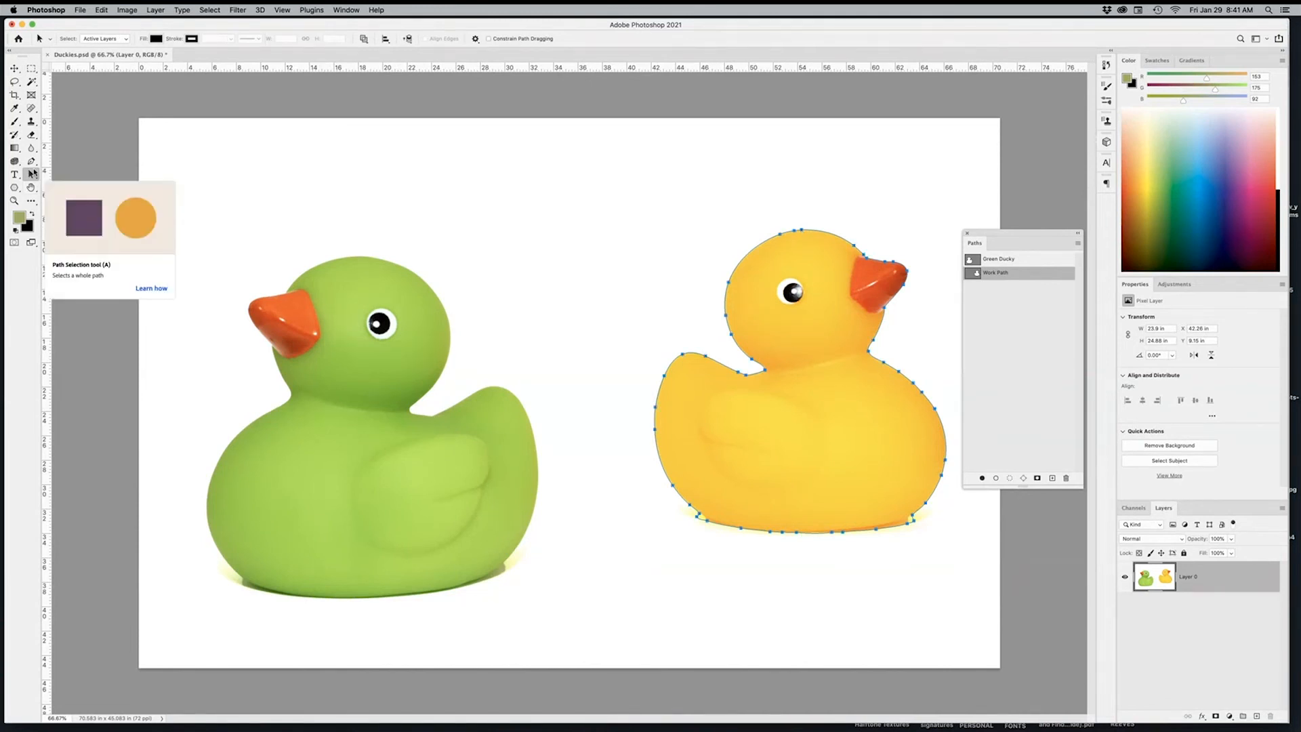
pyautogui.click(32, 163)
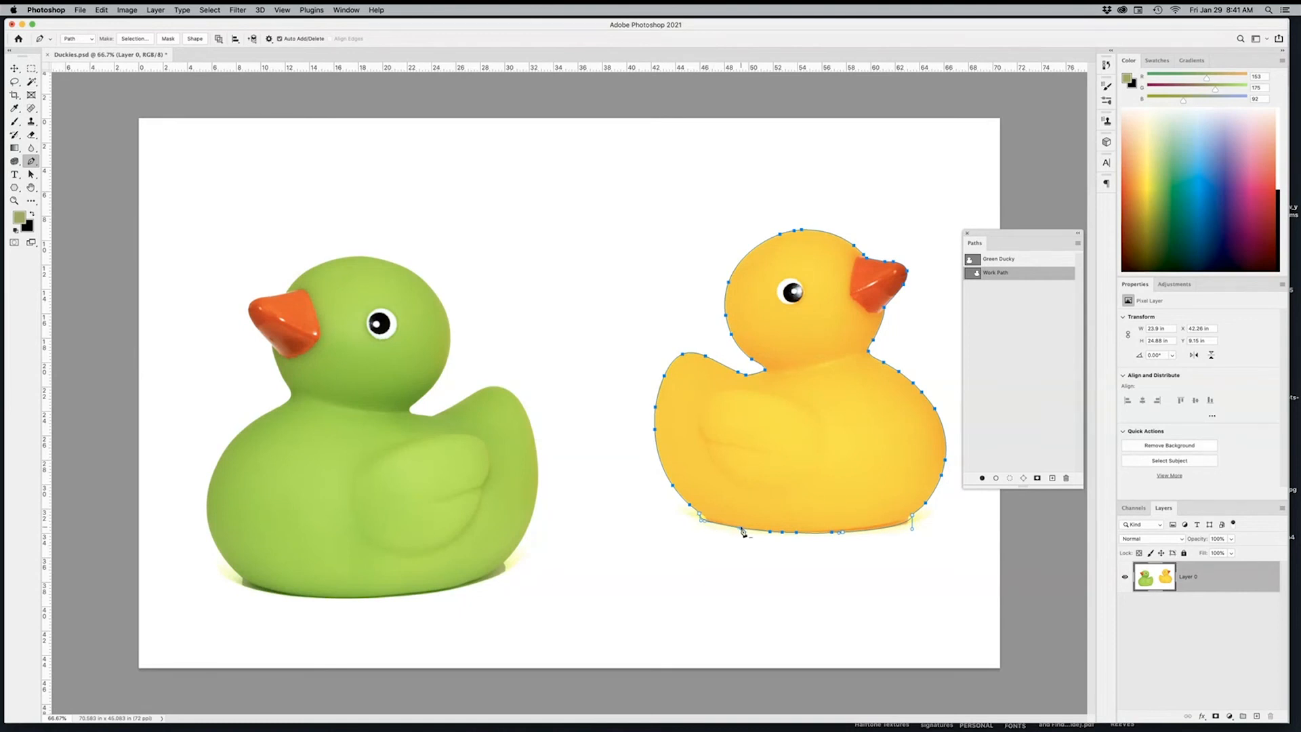
pyautogui.click(770, 532)
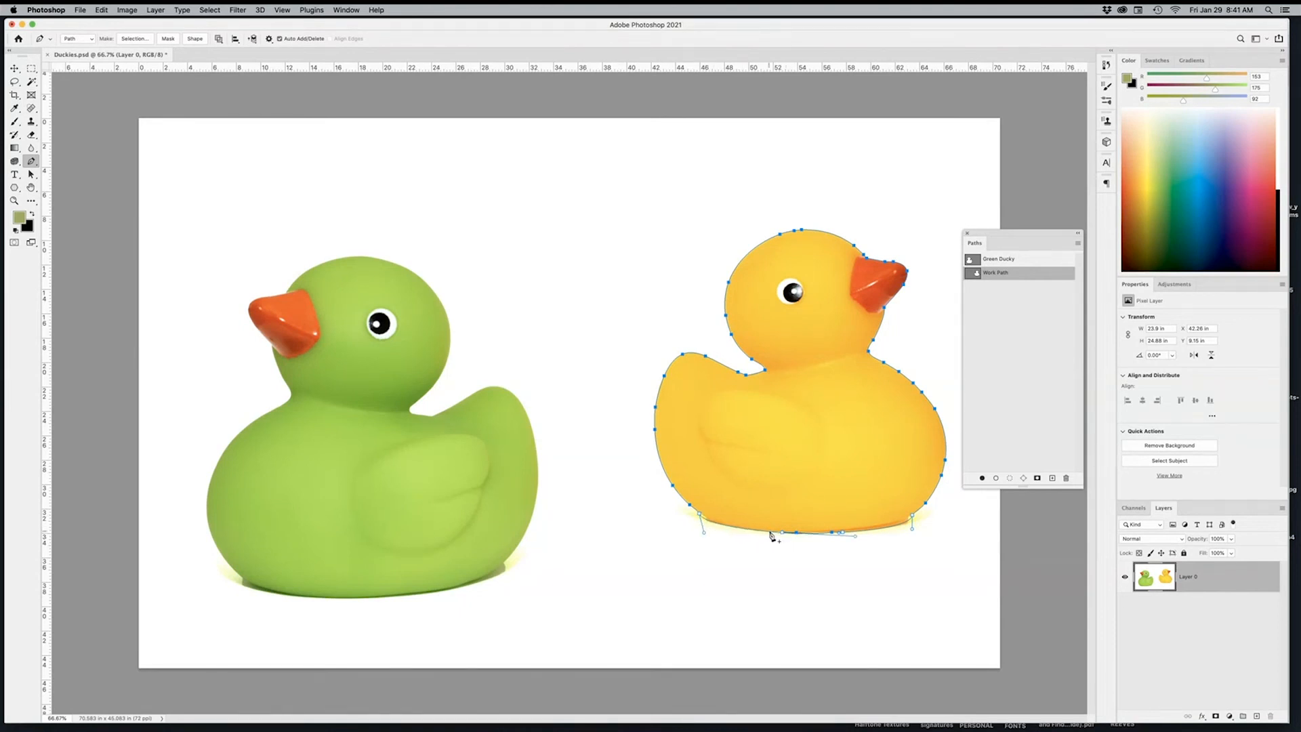
pyautogui.click(842, 534)
pyautogui.click(912, 516)
pyautogui.click(783, 533)
pyautogui.moveTo(708, 537); pyautogui.dragTo(748, 538)
pyautogui.moveTo(918, 533); pyautogui.dragTo(915, 529)
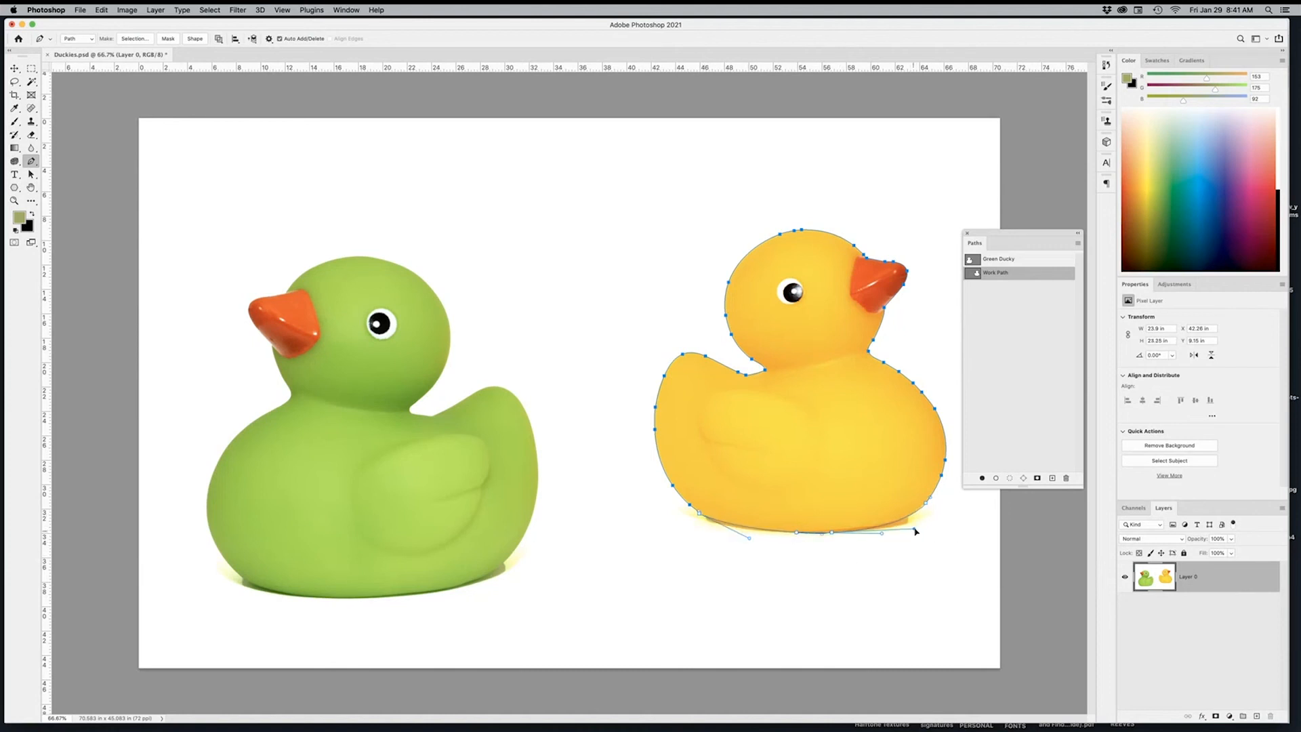
# - Display the yellow duck's work path without its anchor points, check the edge with the outline hidden and shown, and save Duckies.psd
pyautogui.click(30, 70)
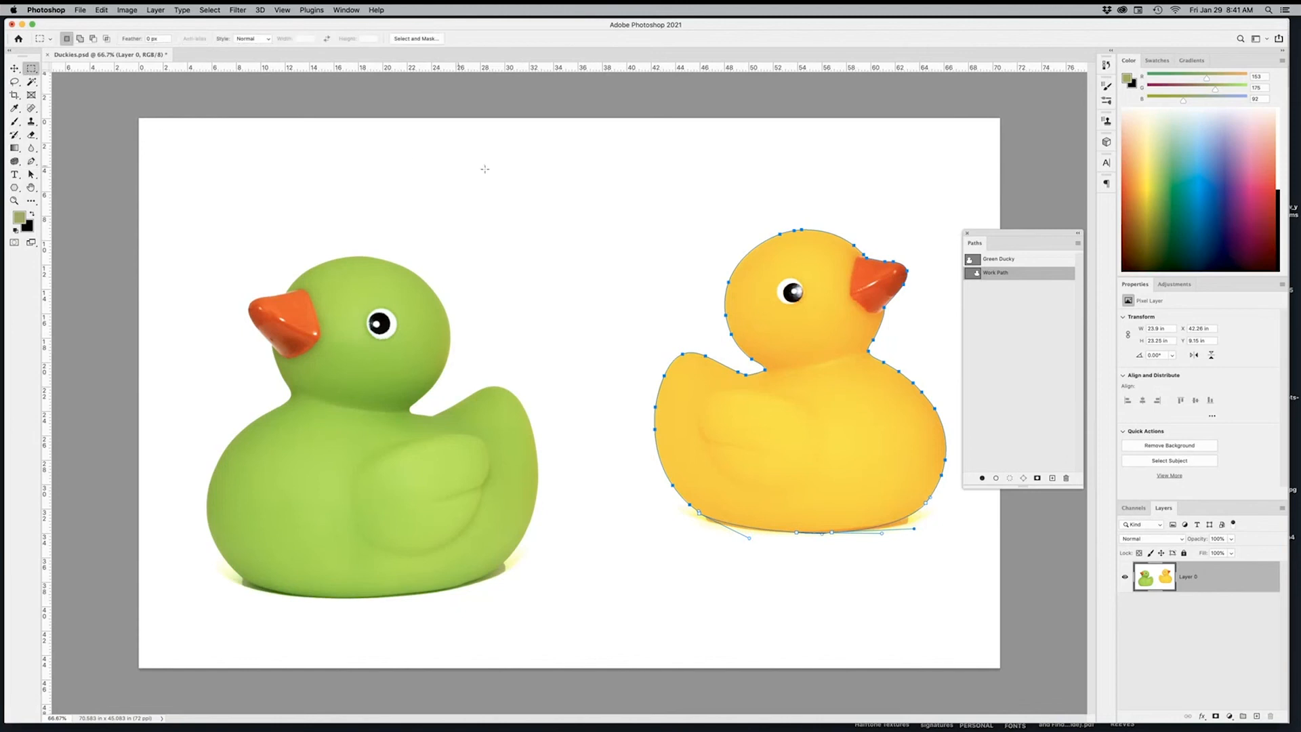
pyautogui.click(1015, 264)
pyautogui.click(1015, 274)
pyautogui.click(15, 68)
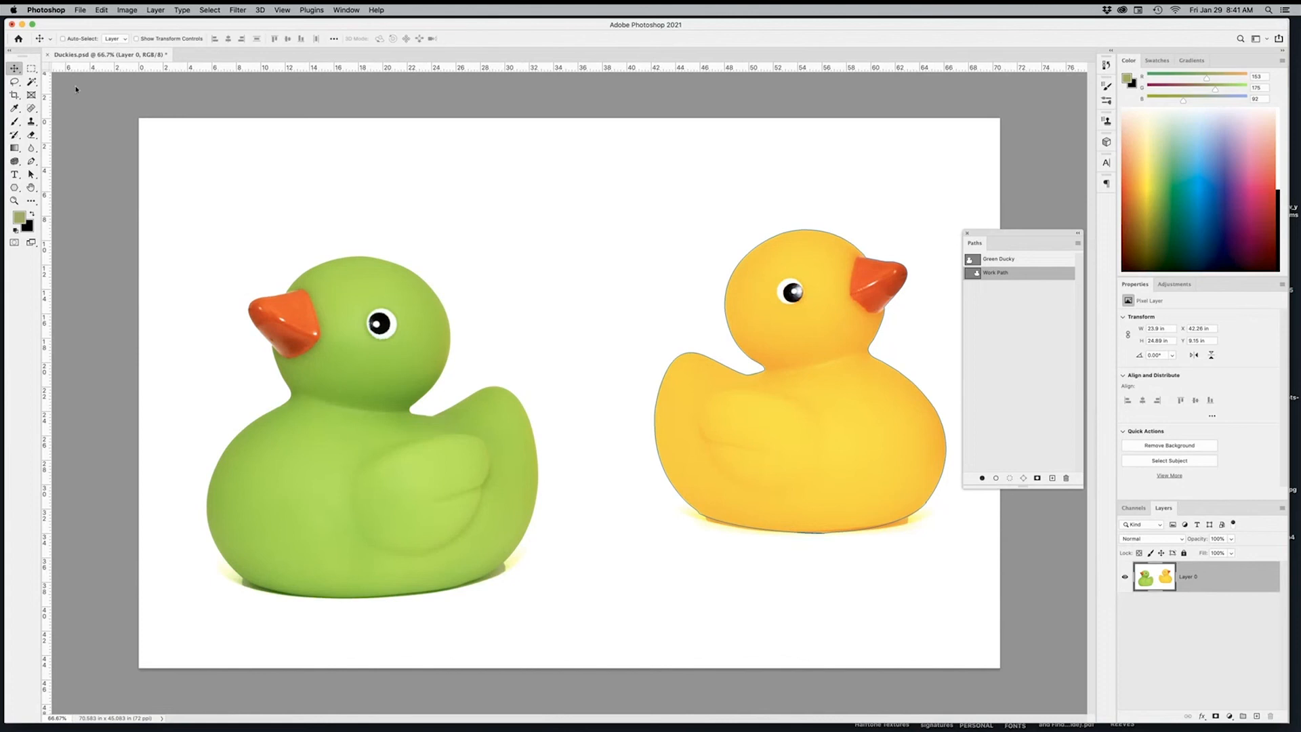
pyautogui.press('super+h')
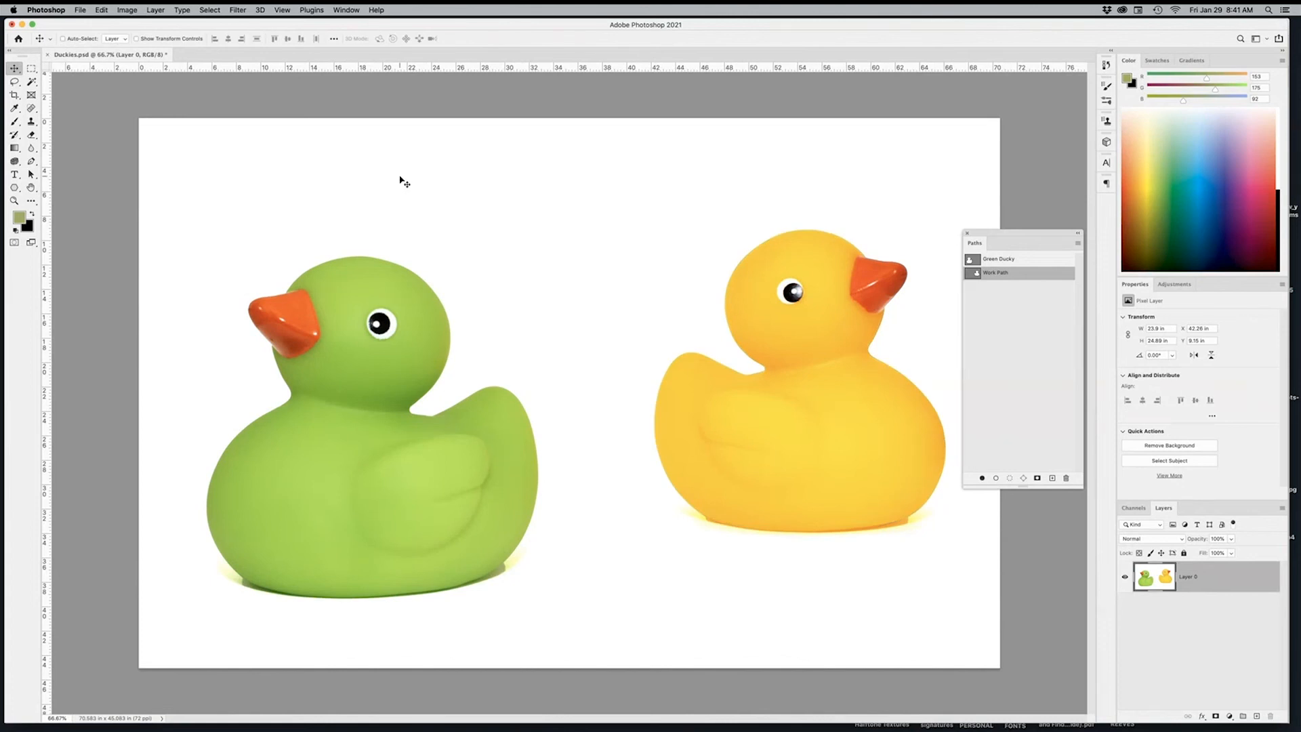
pyautogui.press('super+h')
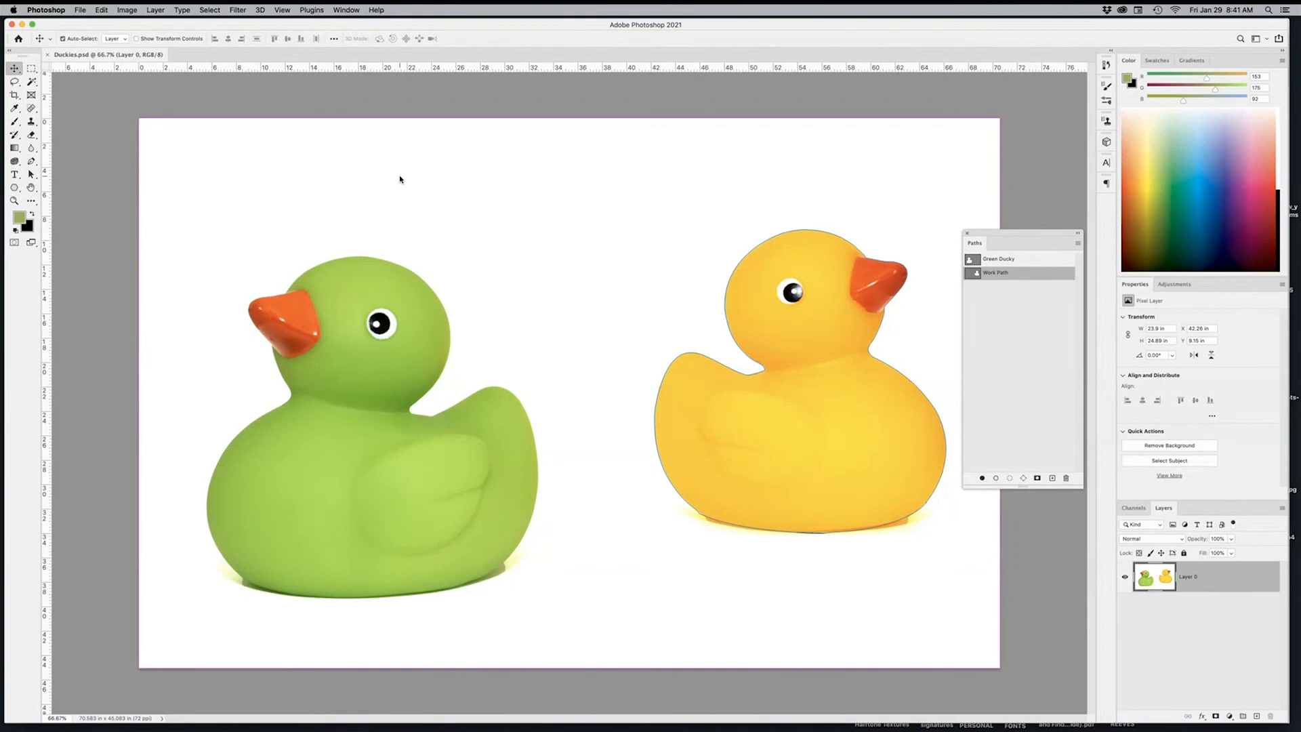
# - Switch to InDesign and examine which Photoshop paths the placed image's Clipping Path options offer, then cancel
pyautogui.press('super+Tab')
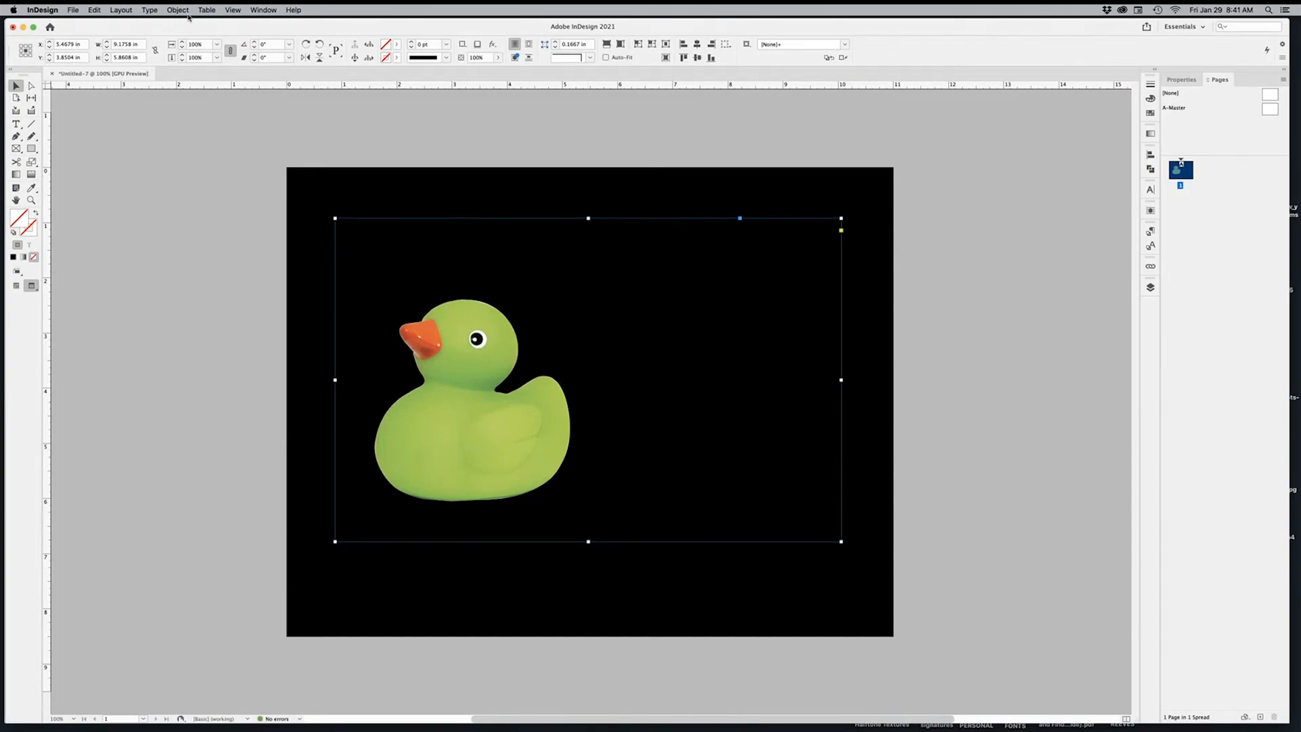
pyautogui.click(179, 10)
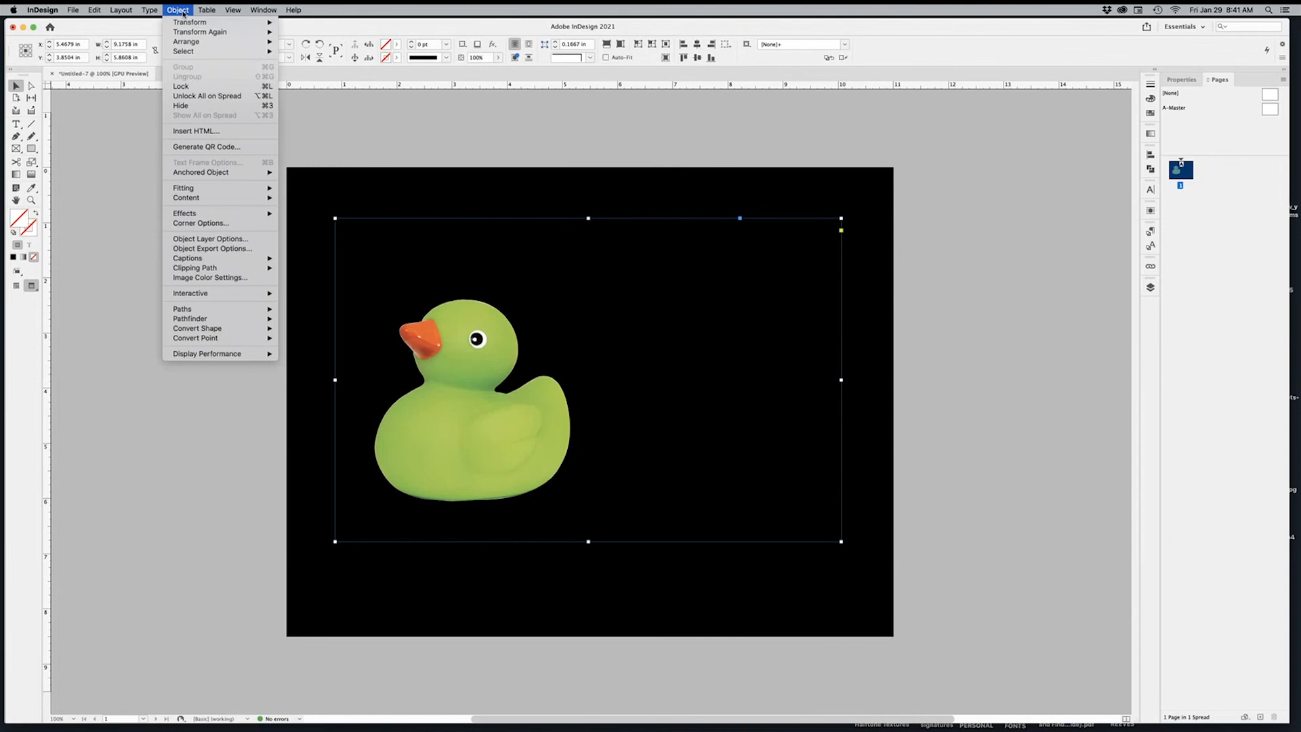
pyautogui.moveTo(237, 268)
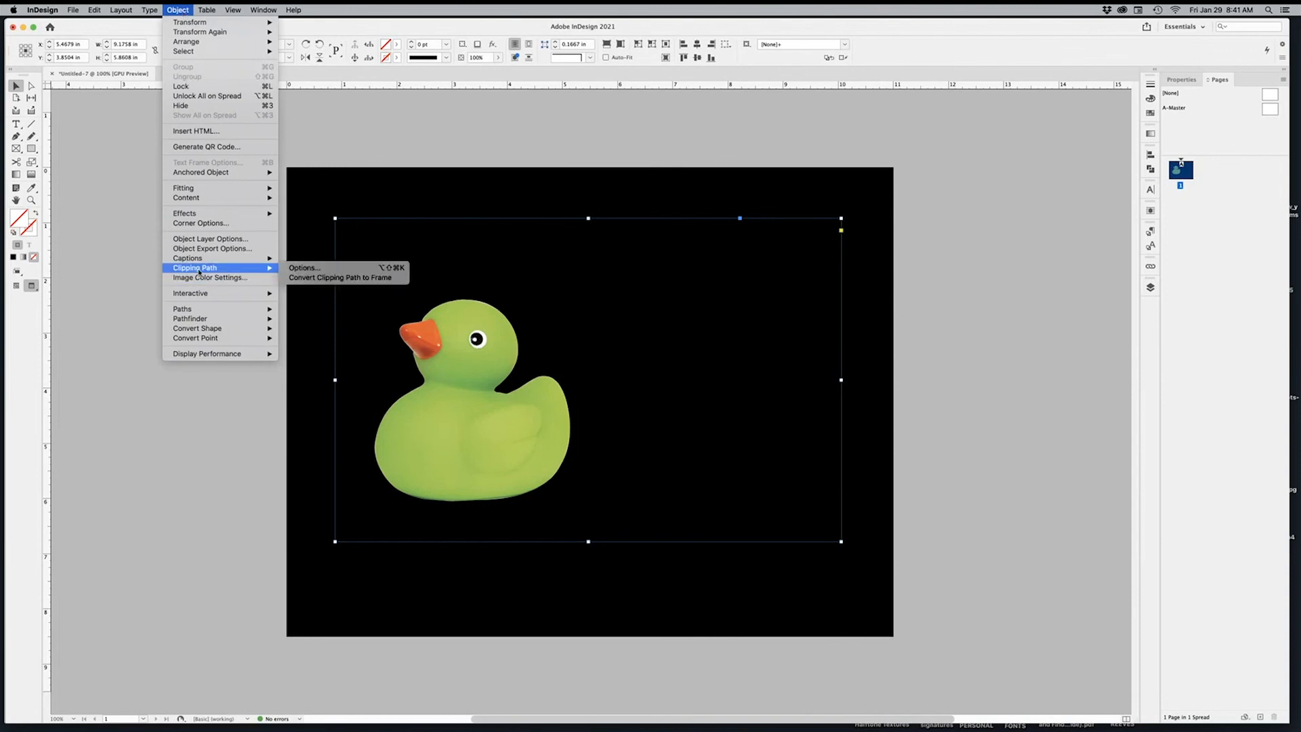
pyautogui.click(306, 269)
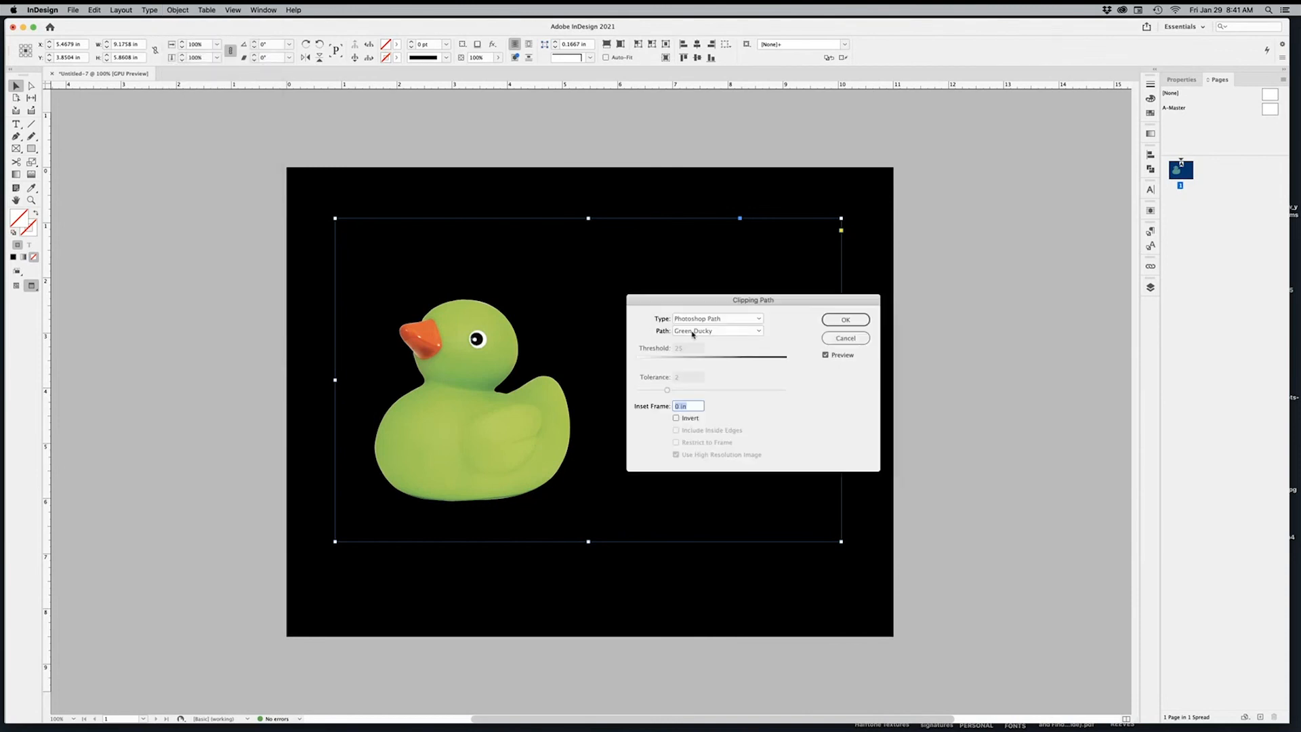
pyautogui.click(725, 331)
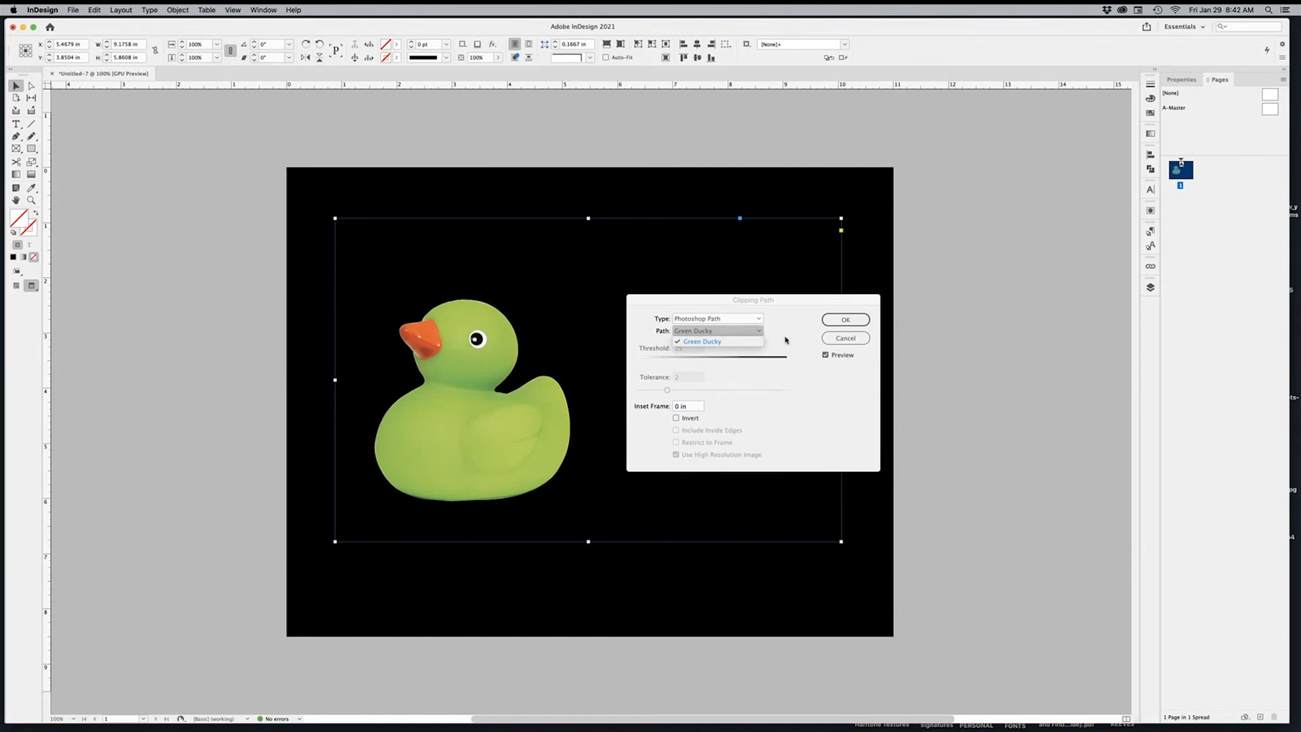
pyautogui.click(790, 335)
pyautogui.click(845, 338)
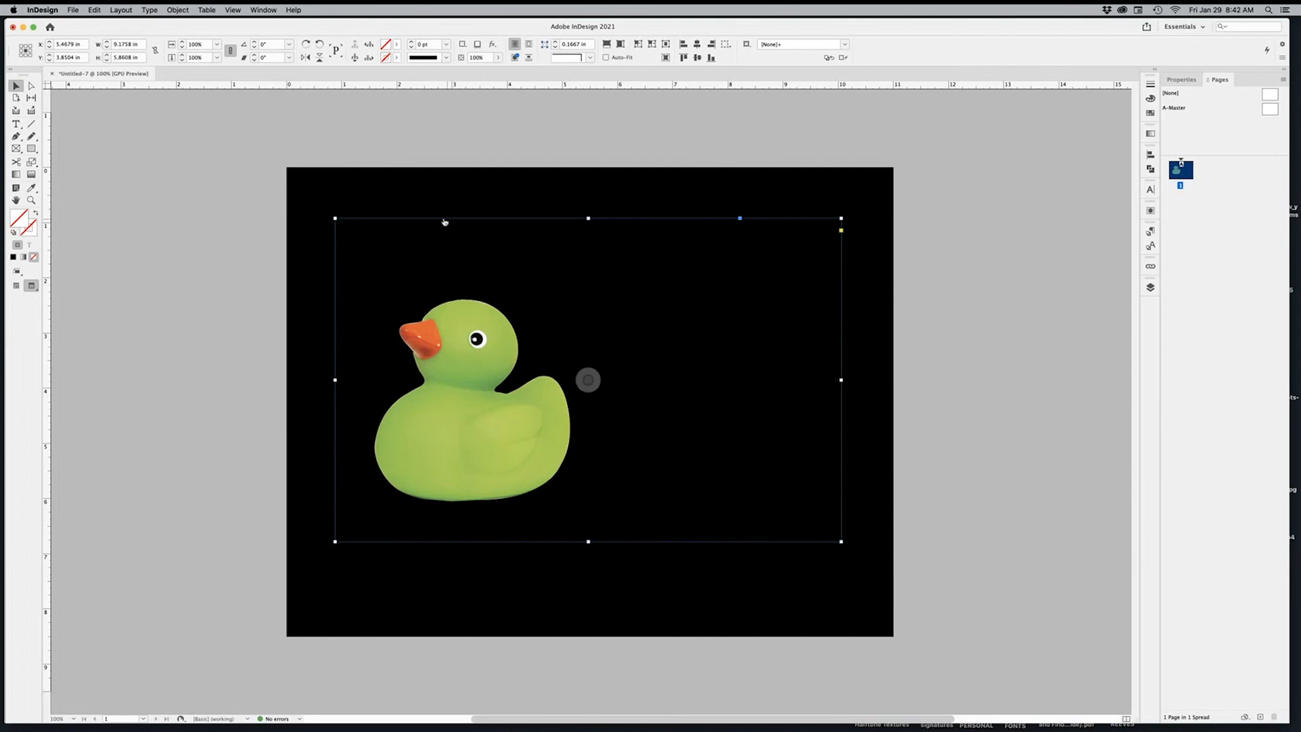
# - Open the placed Duckies.psd for editing in Photoshop and save the yellow duck's work path as Yellow Ducky
pyautogui.press('super+Tab')
pyautogui.rightClick(587, 379)
pyautogui.click(617, 602)
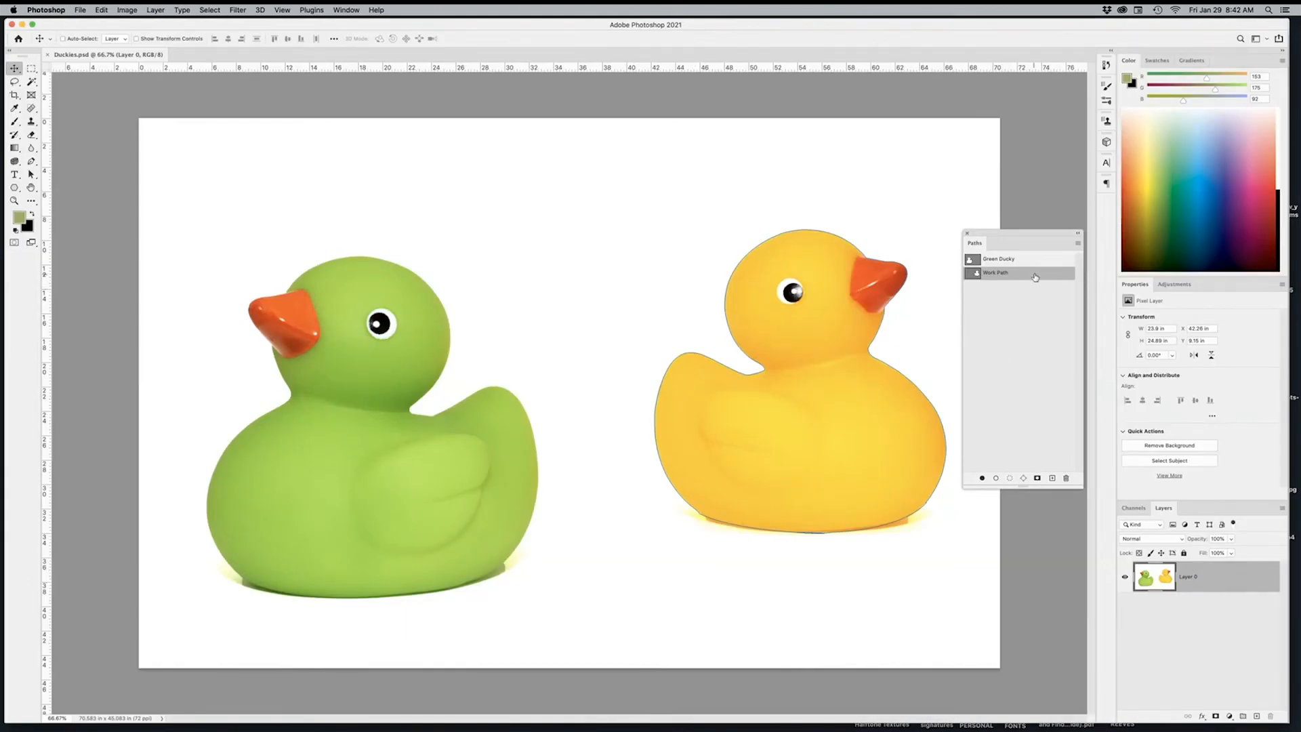
pyautogui.doubleClick(1035, 277)
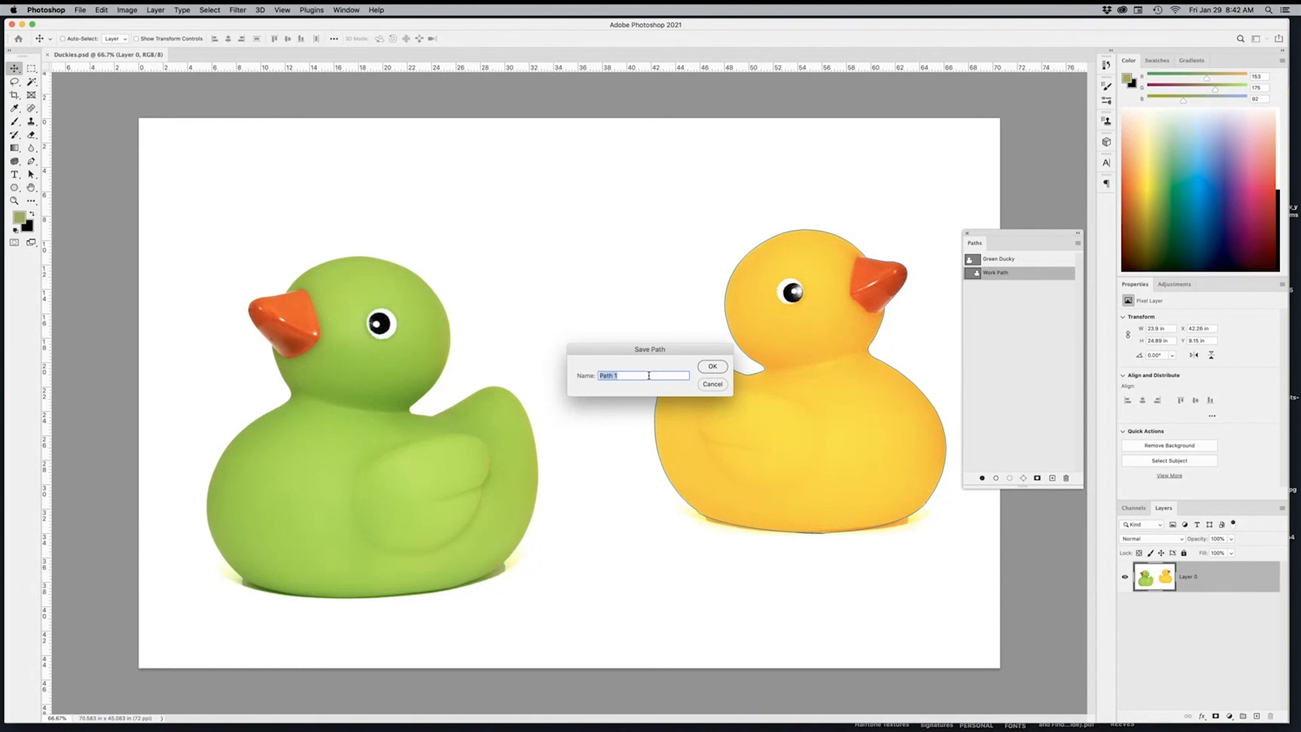
pyautogui.write('Yellow Ducky')
pyautogui.click(712, 369)
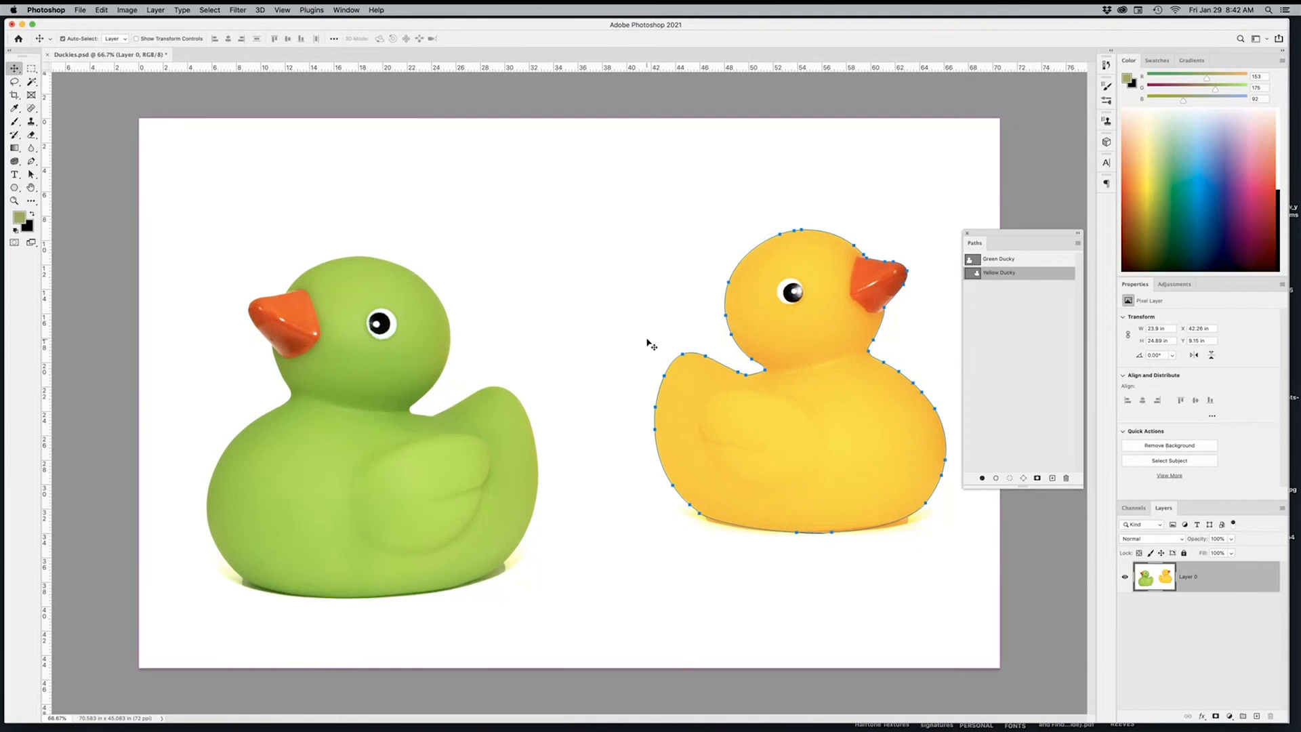
# - Switch to InDesign and check the link status of the placed Duckies.psd
pyautogui.press('super+Tab')
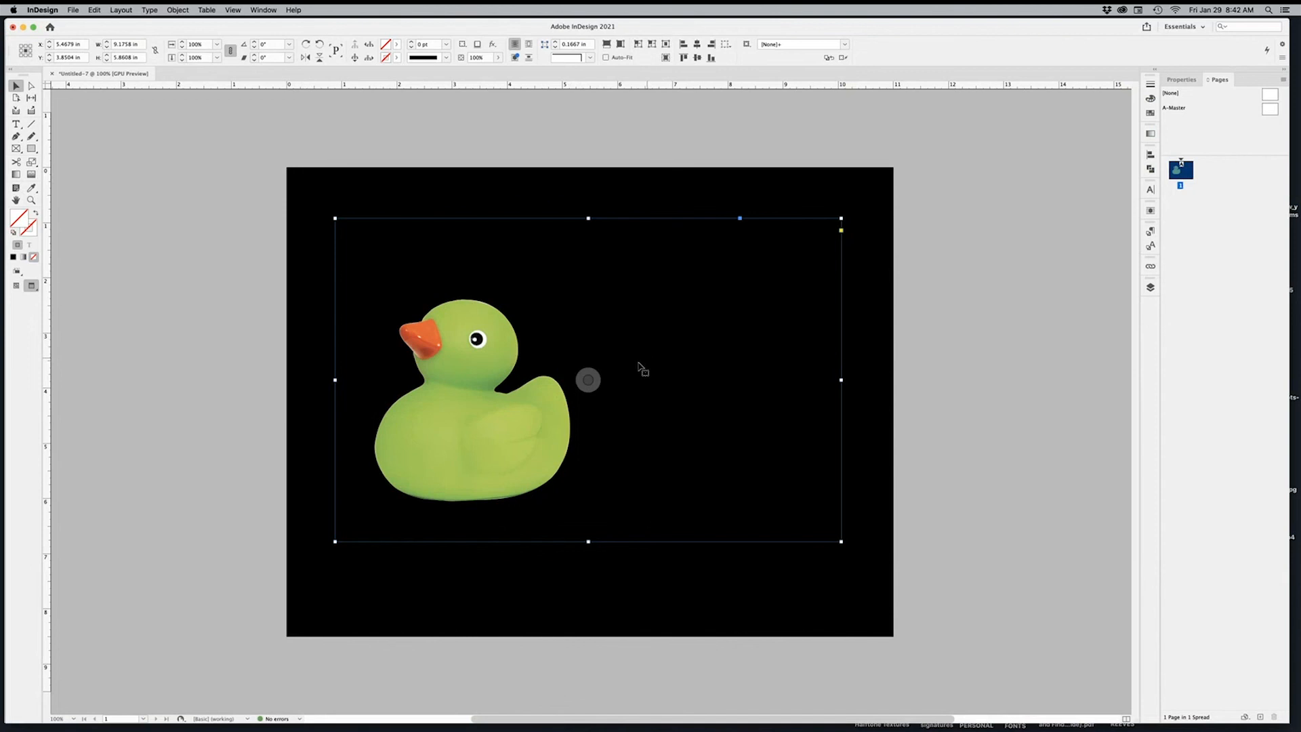
pyautogui.click(1152, 268)
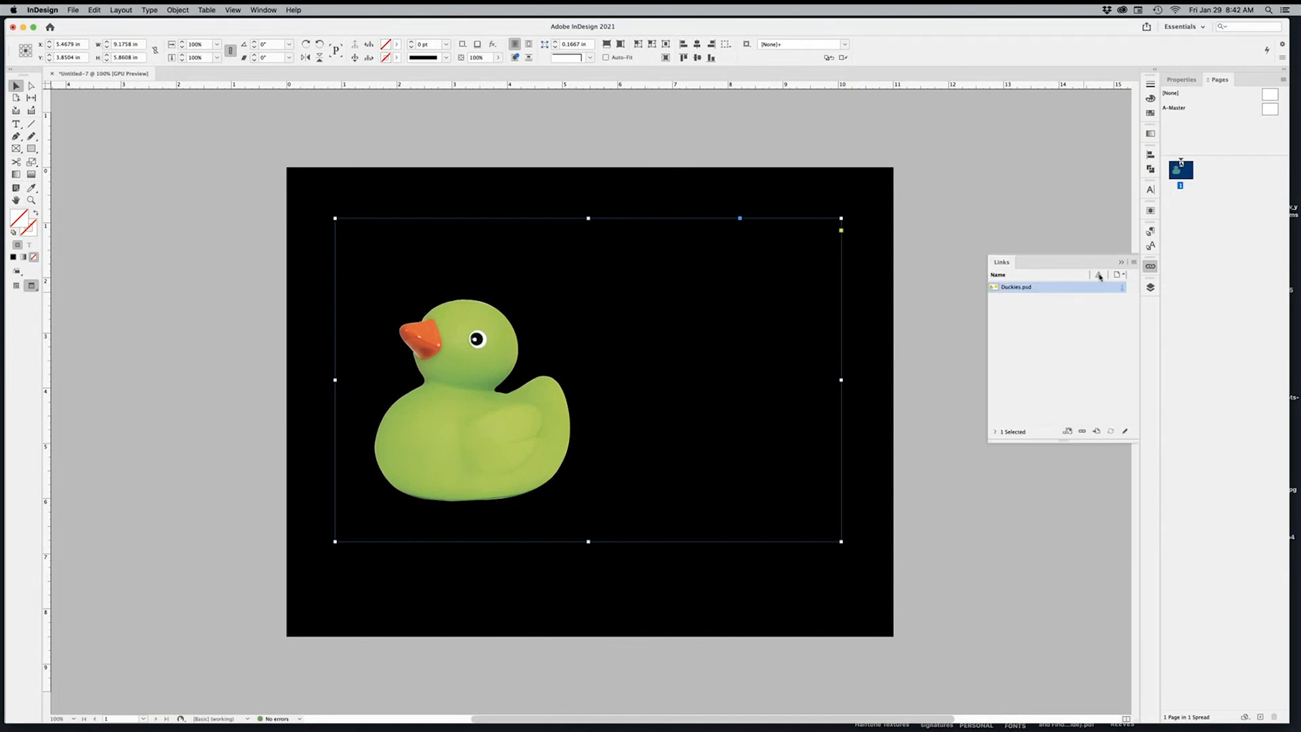
pyautogui.click(1121, 262)
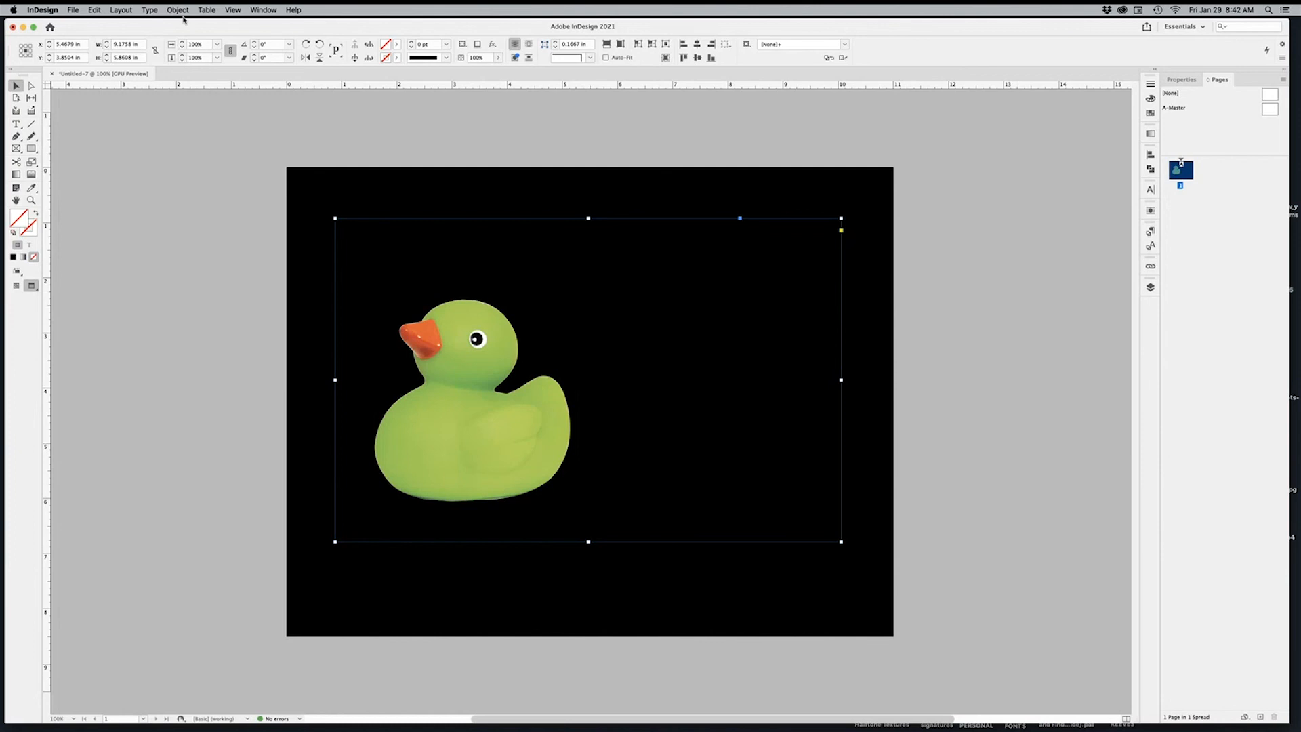
# - Set the placed image's clipping path to the Photoshop path Yellow Ducky, previewing it against Green Ducky before applying
pyautogui.click(177, 10)
pyautogui.moveTo(196, 269)
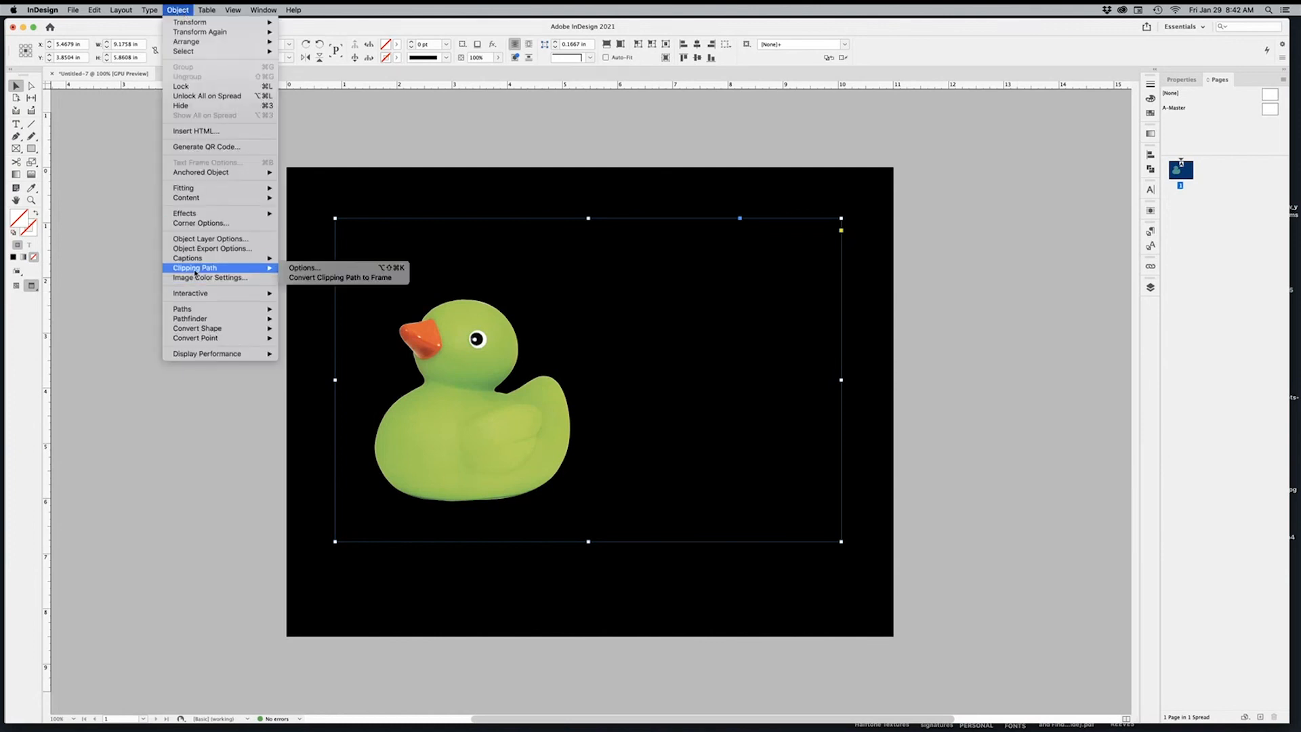
pyautogui.click(313, 268)
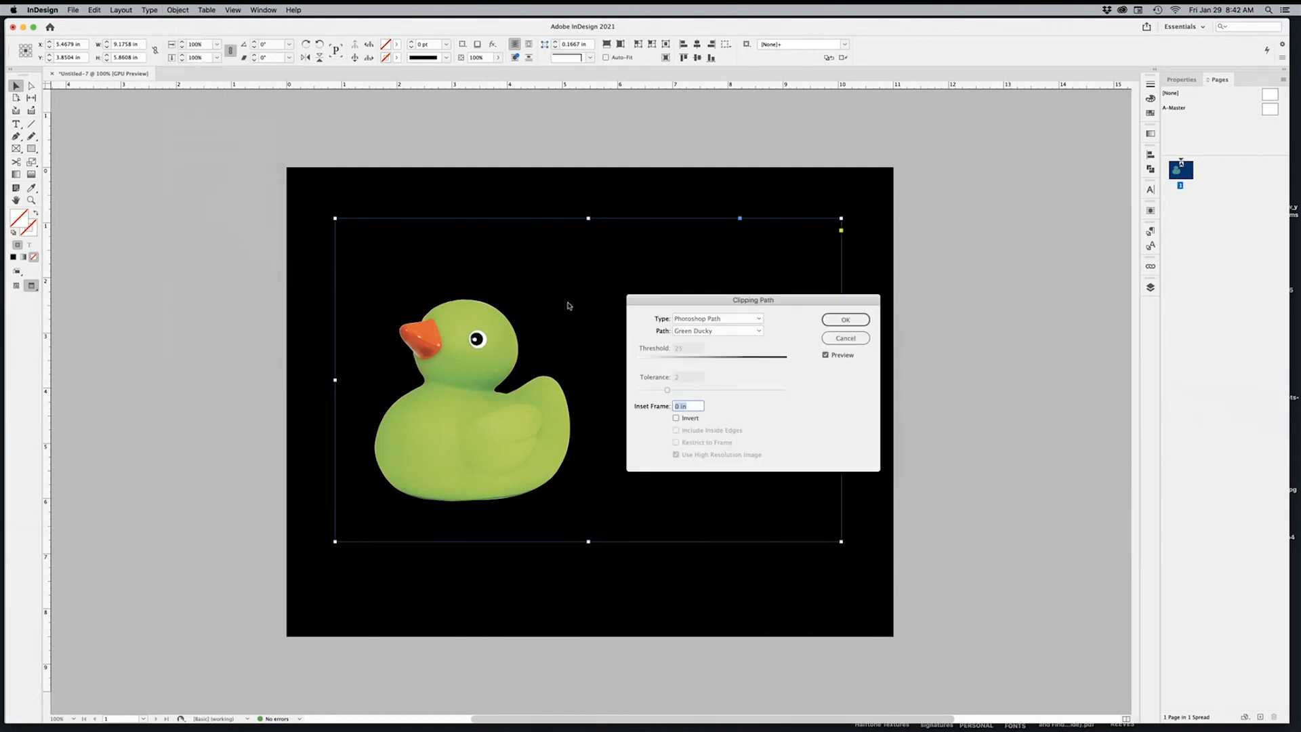
pyautogui.click(705, 332)
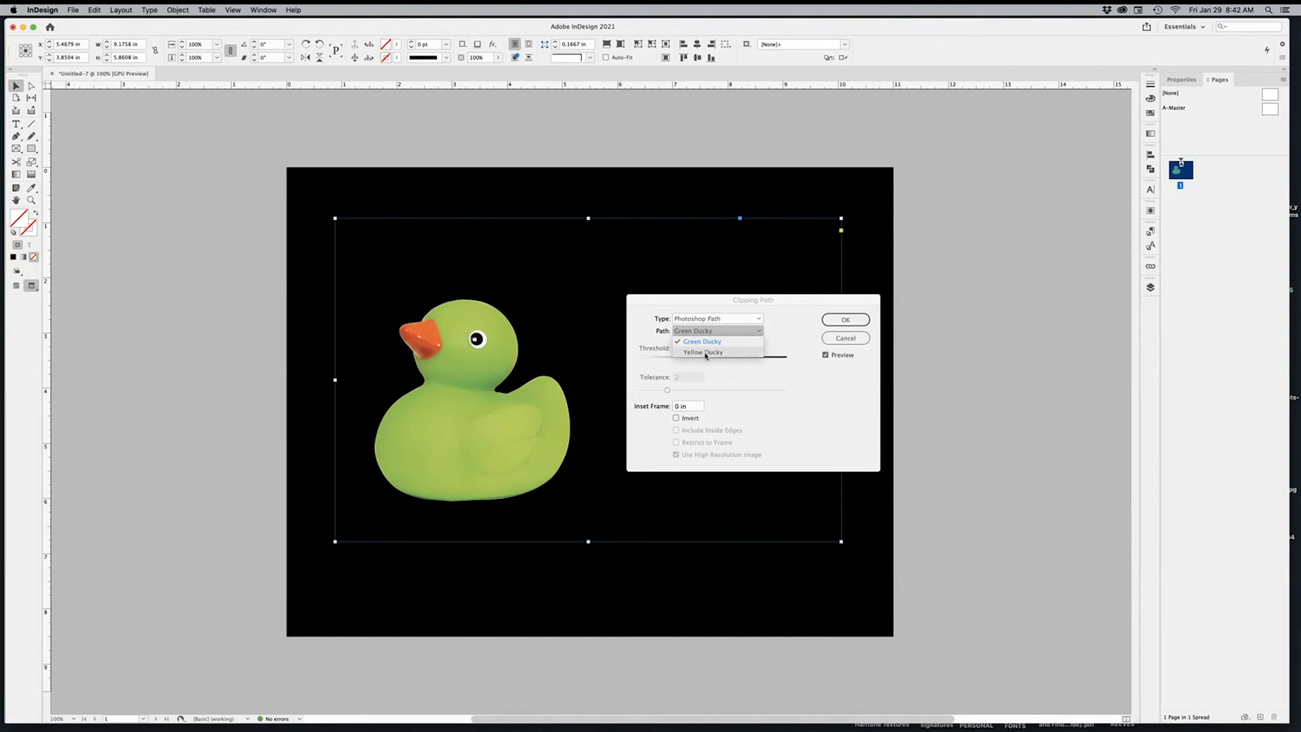
pyautogui.click(705, 352)
pyautogui.moveTo(719, 299); pyautogui.dragTo(554, 498)
pyautogui.click(556, 533)
pyautogui.click(554, 540)
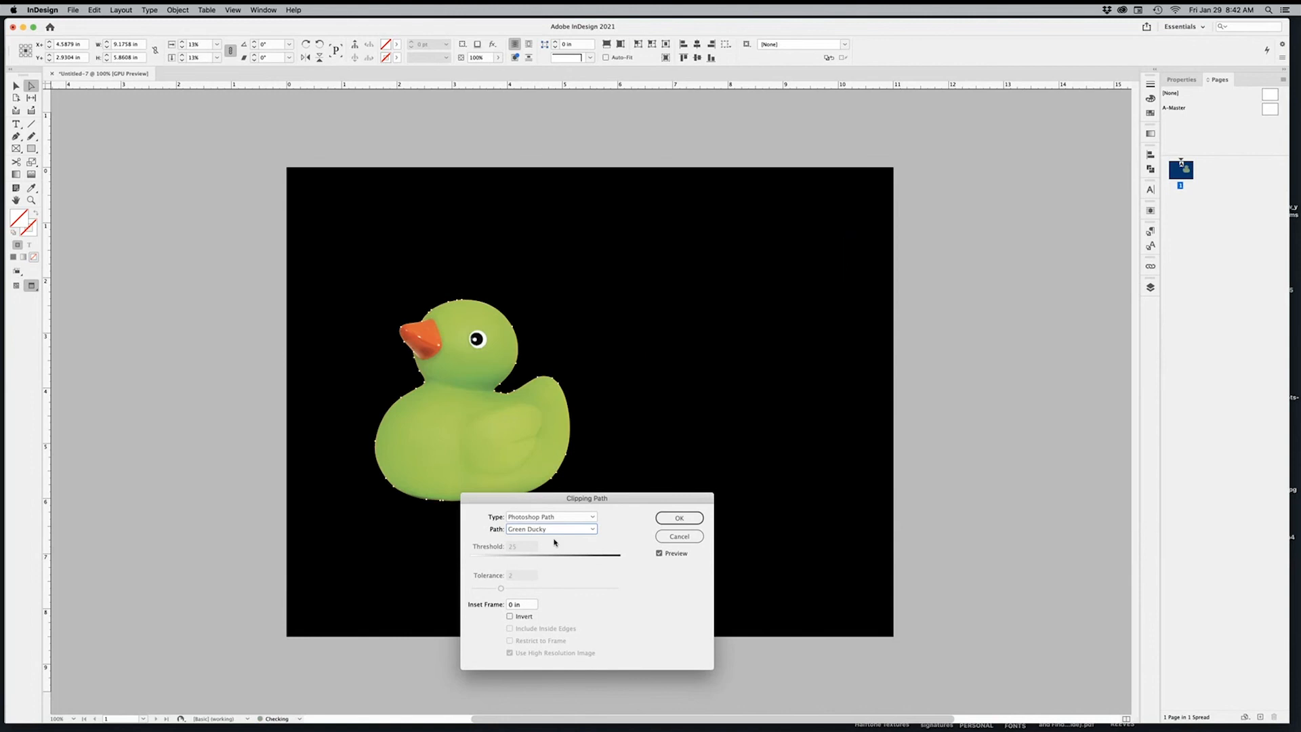
pyautogui.click(556, 532)
pyautogui.click(553, 550)
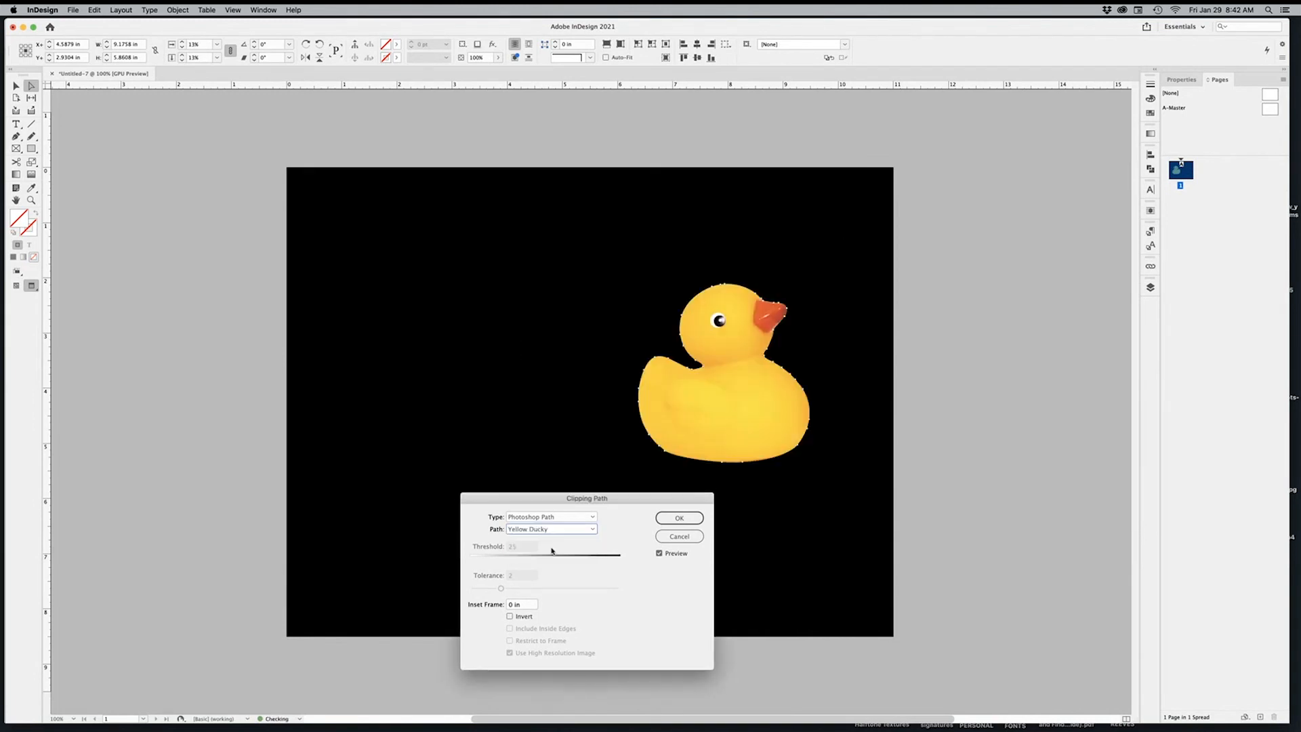
pyautogui.click(679, 518)
pyautogui.click(970, 451)
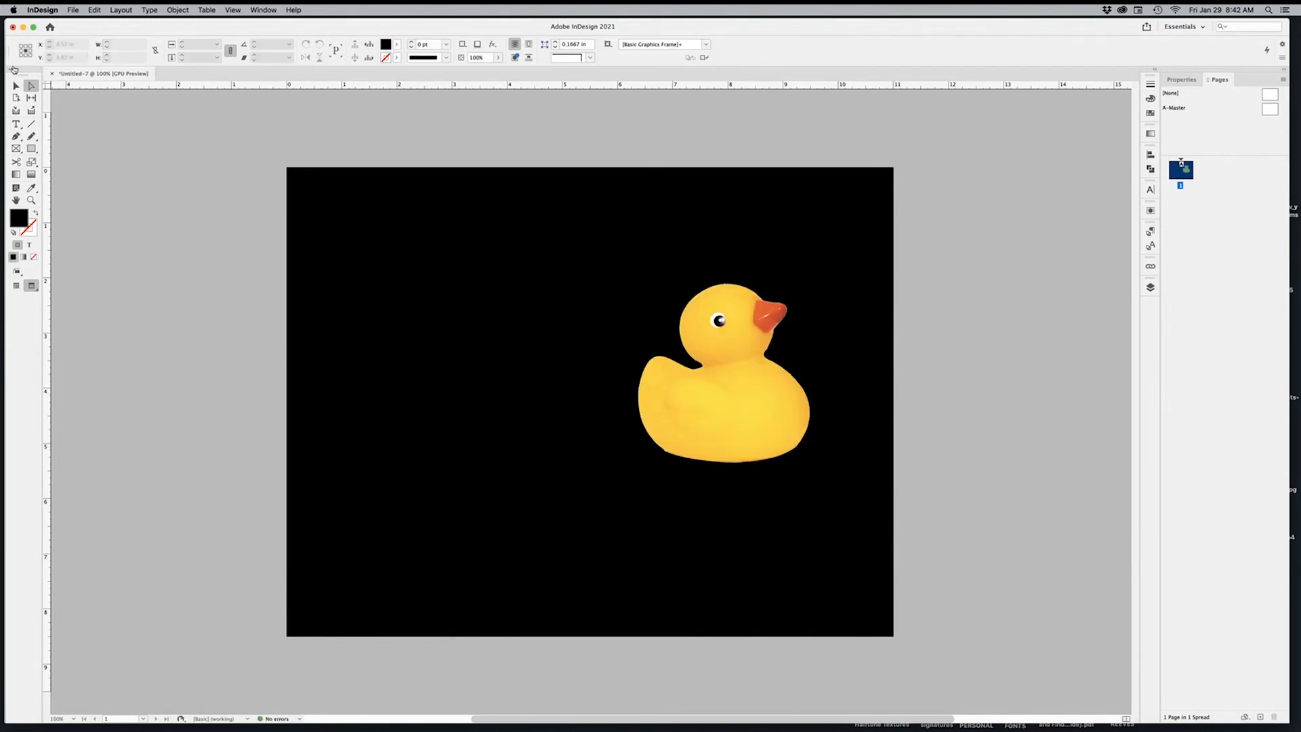
# - Move the yellow duck's frame to about X 6.06 in, Y 3.21 in and place a duplicate at about X 4.84 in, Y 4.93 in
pyautogui.press('v')
pyautogui.click(743, 411)
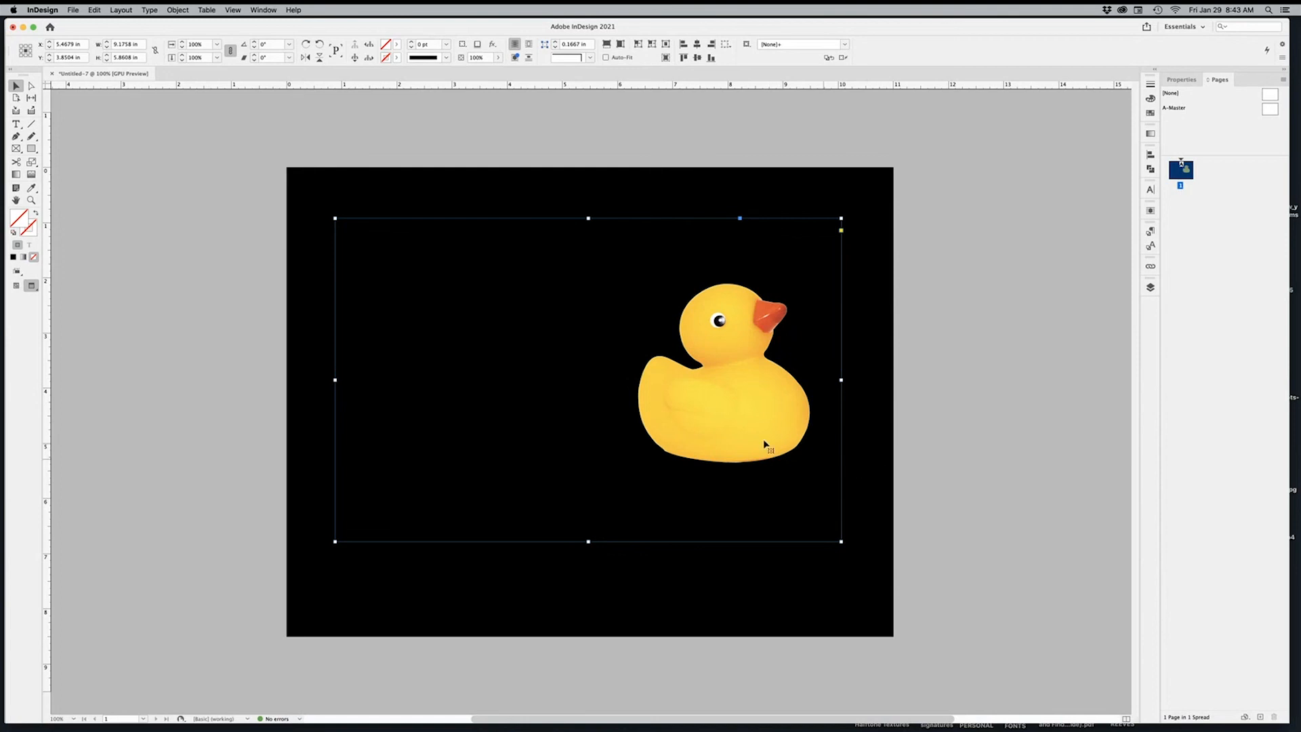
pyautogui.moveTo(752, 444); pyautogui.dragTo(784, 406)
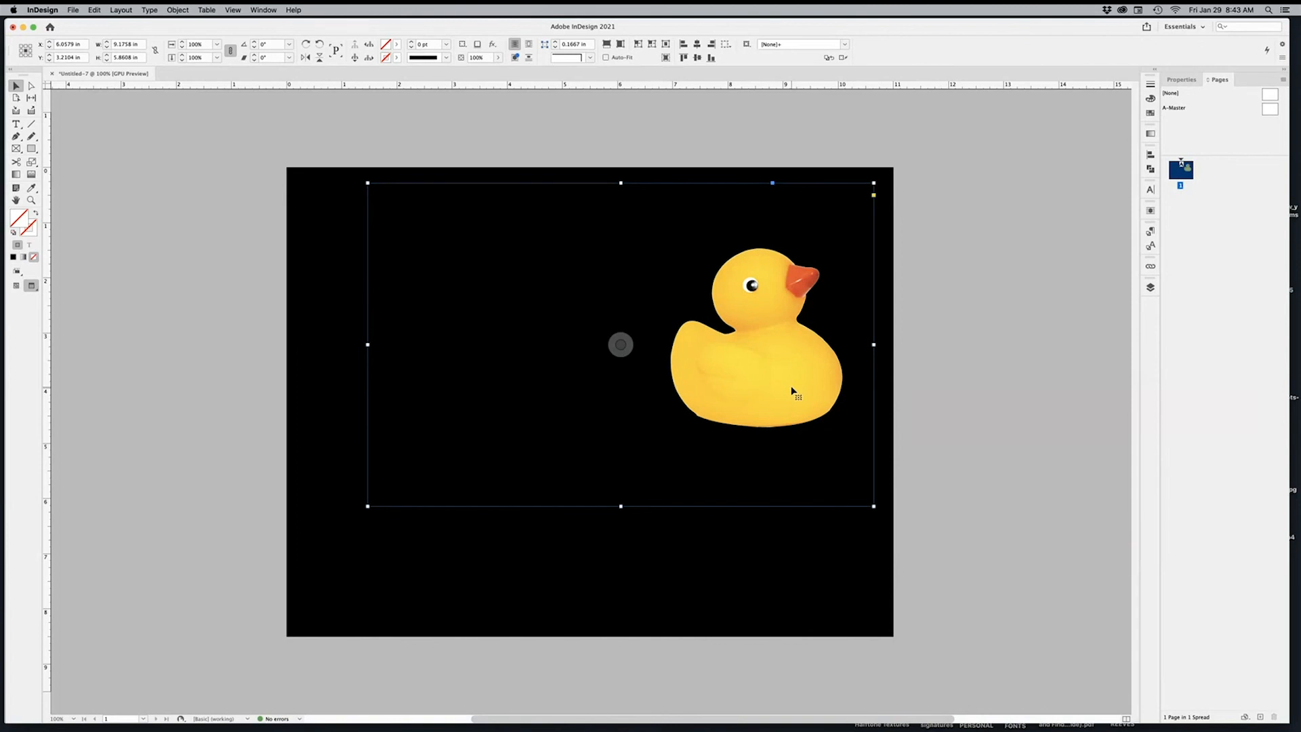
pyautogui.moveTo(791, 392); pyautogui.dragTo(725, 487)
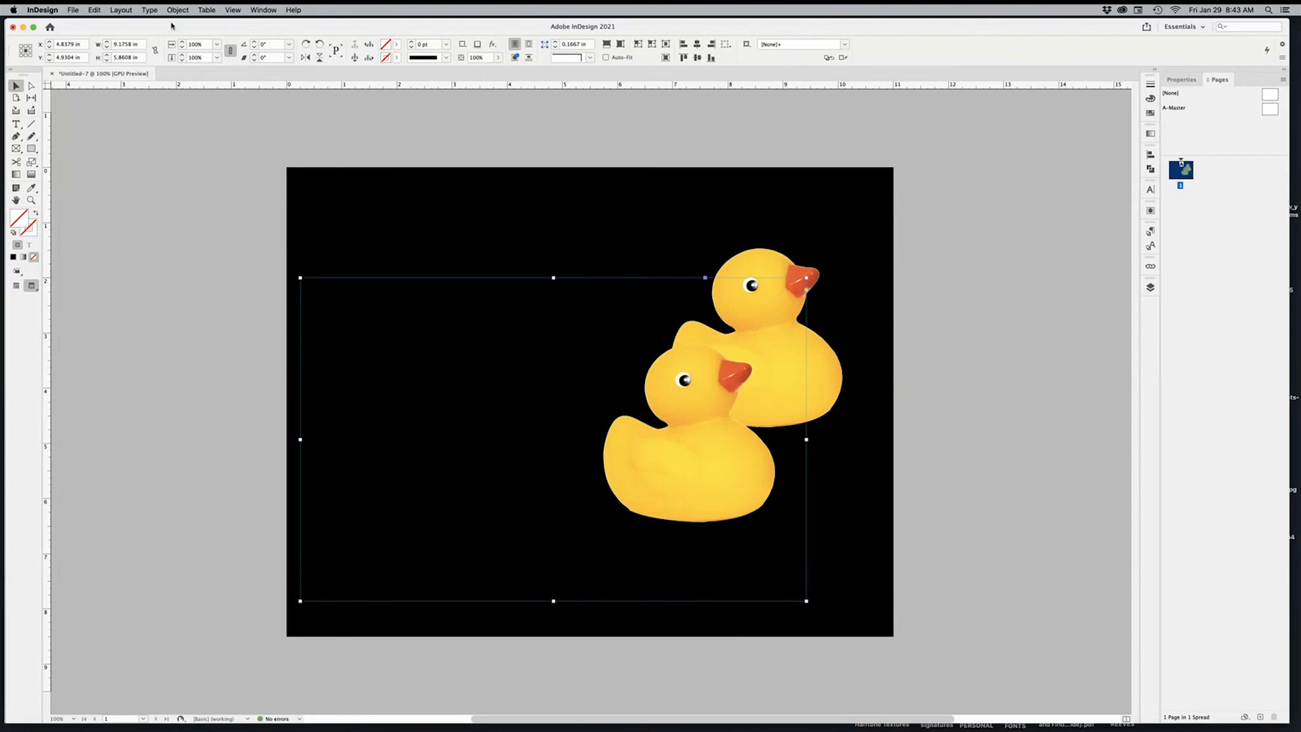
# - Set the duplicate image's clipping path to the Photoshop path Green Ducky and deselect the image
pyautogui.click(177, 10)
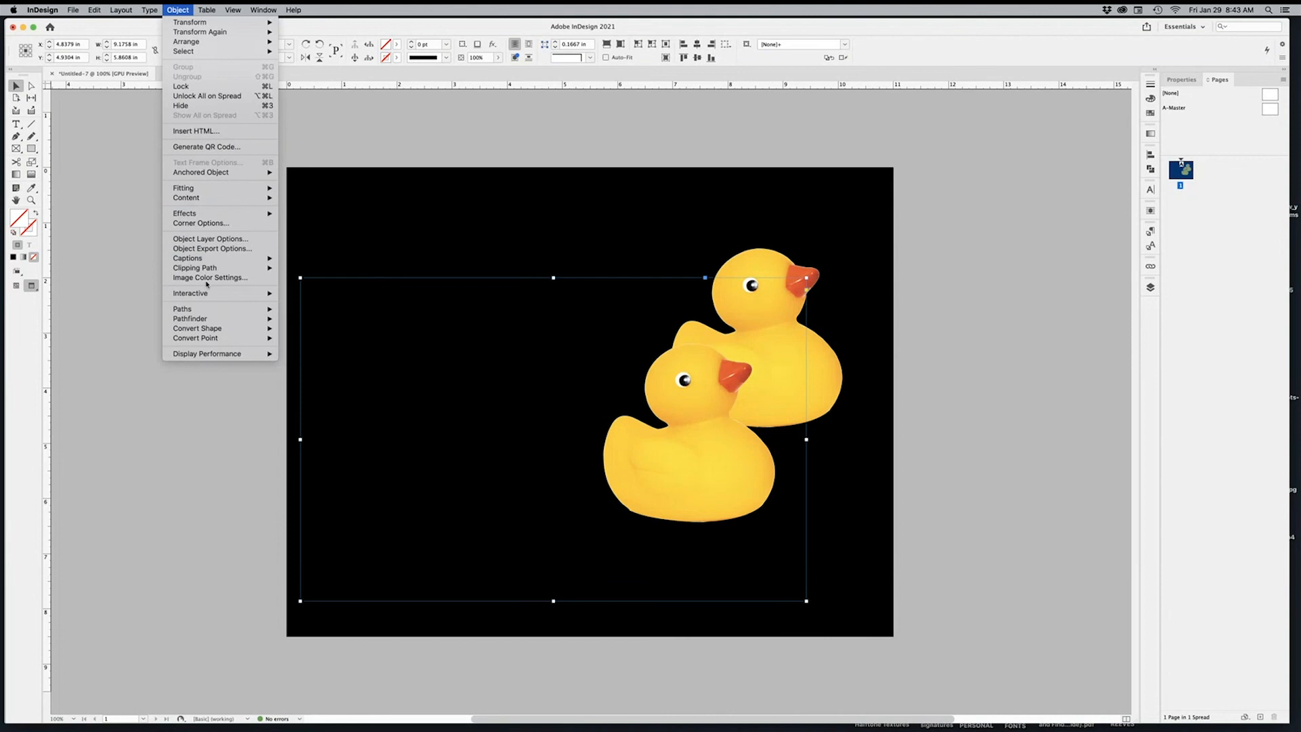
pyautogui.moveTo(212, 269)
pyautogui.click(336, 268)
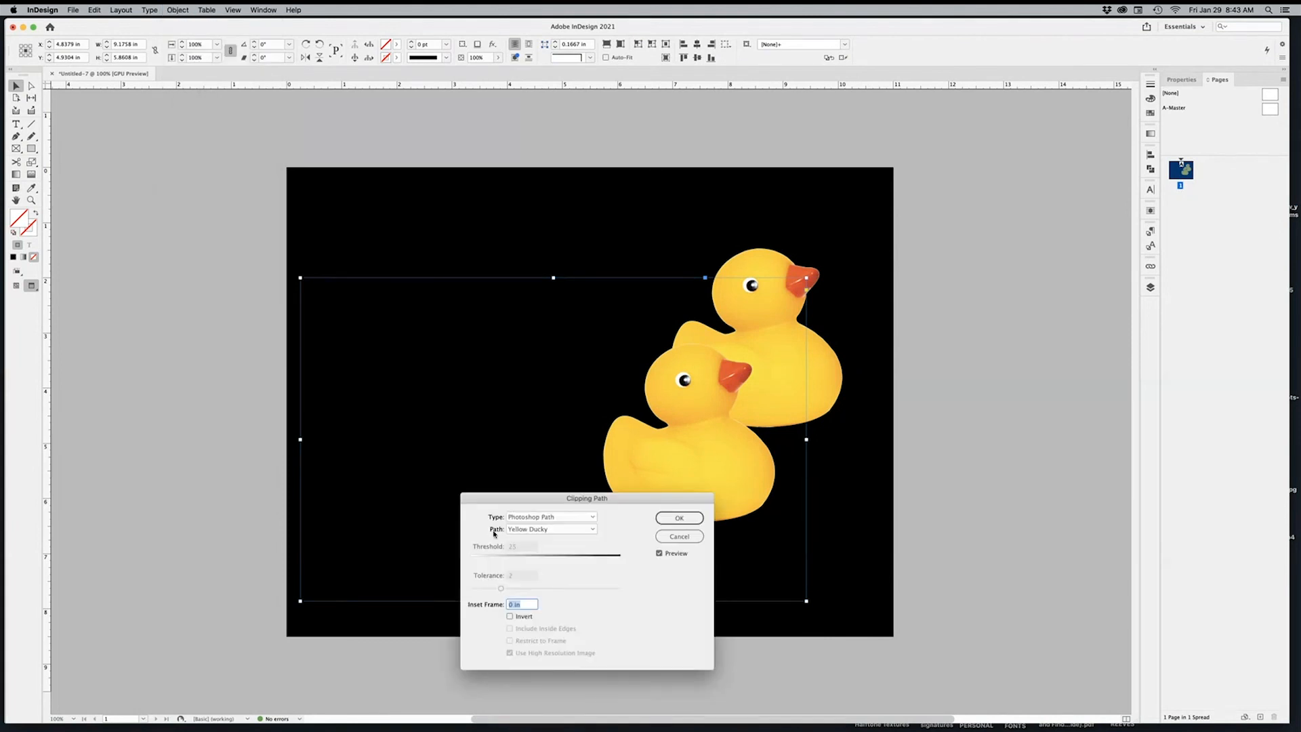
pyautogui.click(545, 529)
pyautogui.click(536, 539)
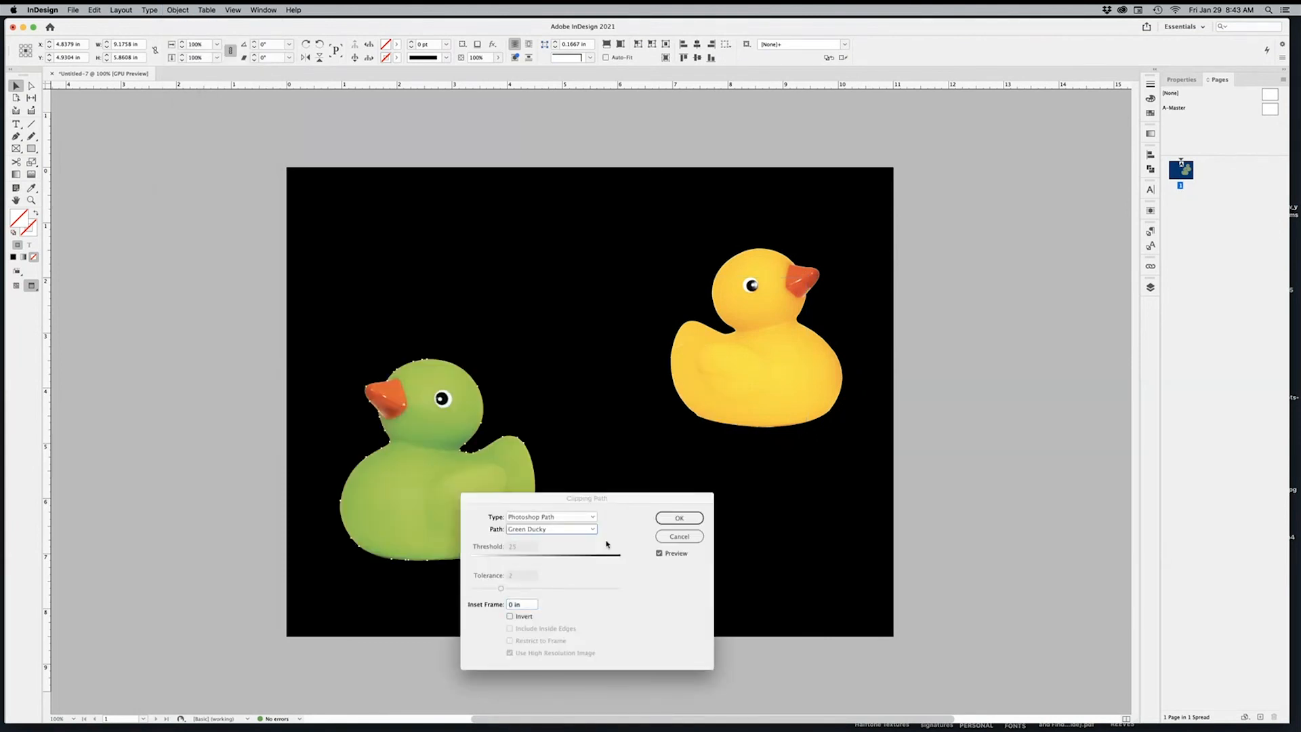
pyautogui.click(679, 518)
pyautogui.click(884, 441)
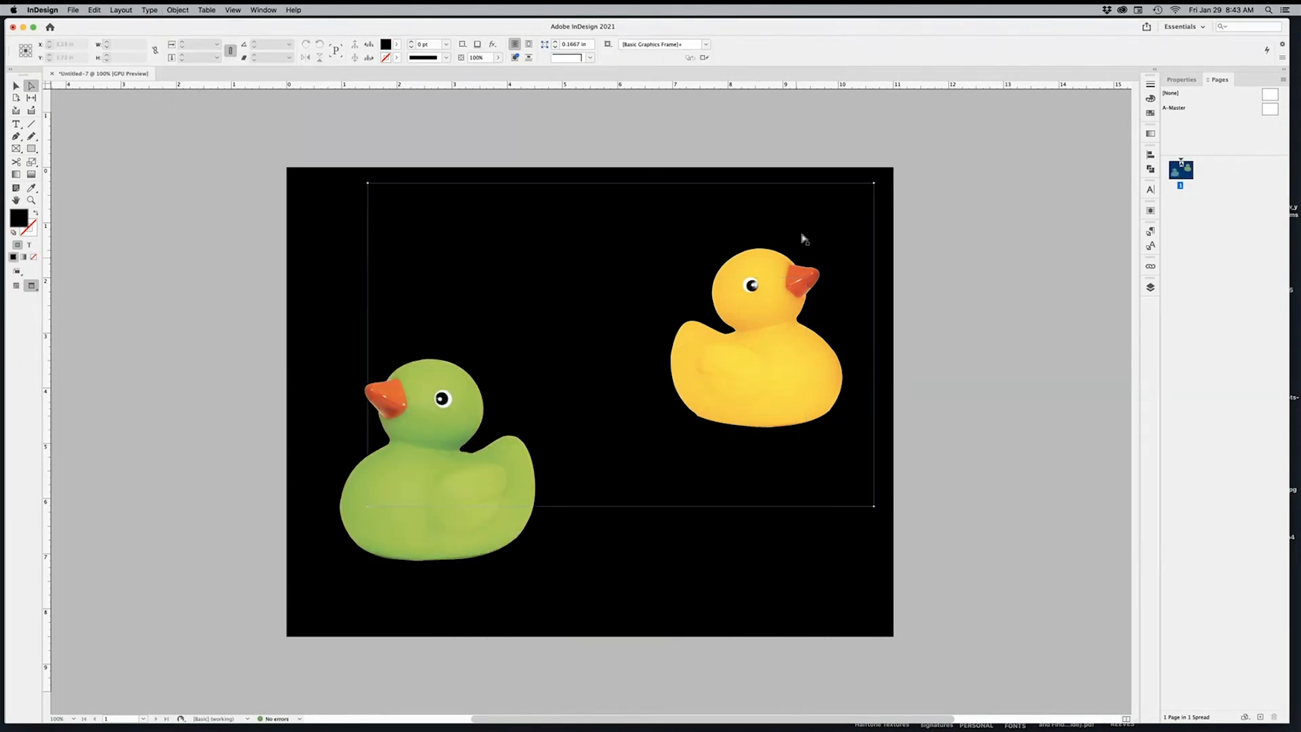
# - Expand the Duckies.psd link to examine its placed instances and select the green duck's image frame
pyautogui.click(17, 87)
pyautogui.click(1150, 266)
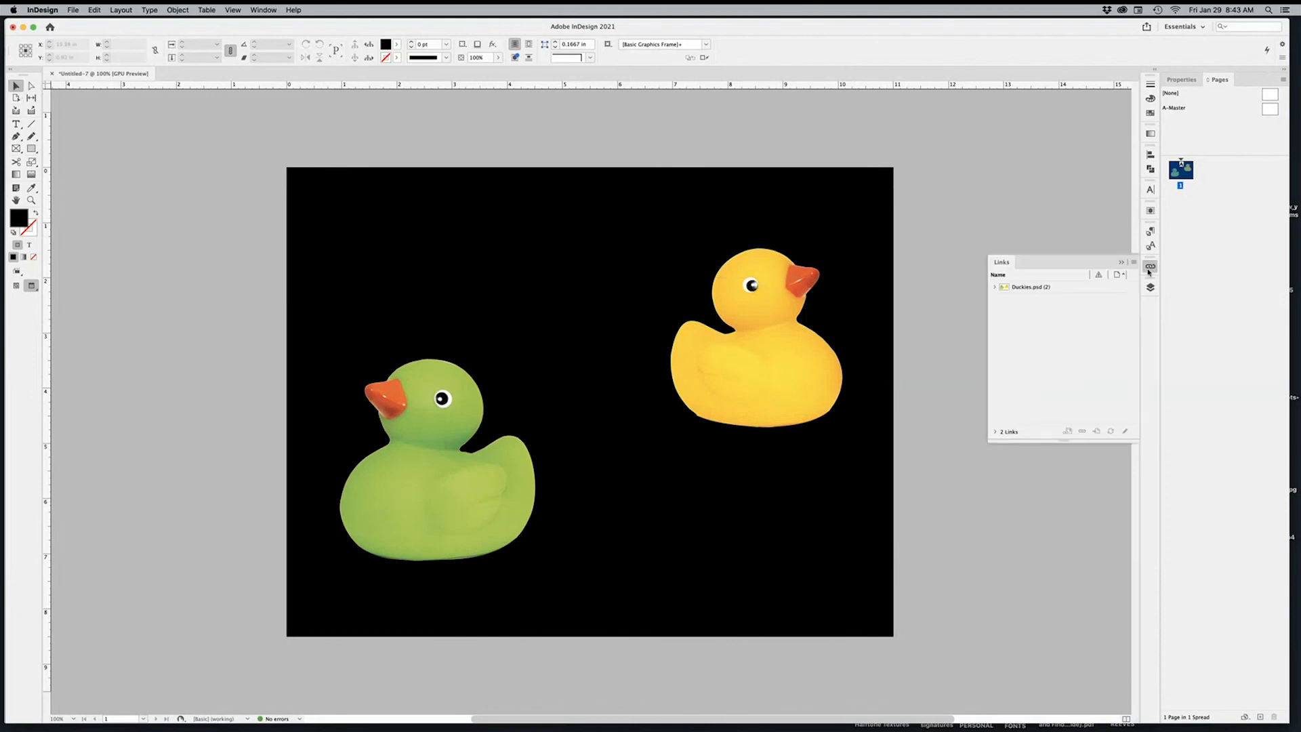
pyautogui.click(995, 288)
pyautogui.click(554, 439)
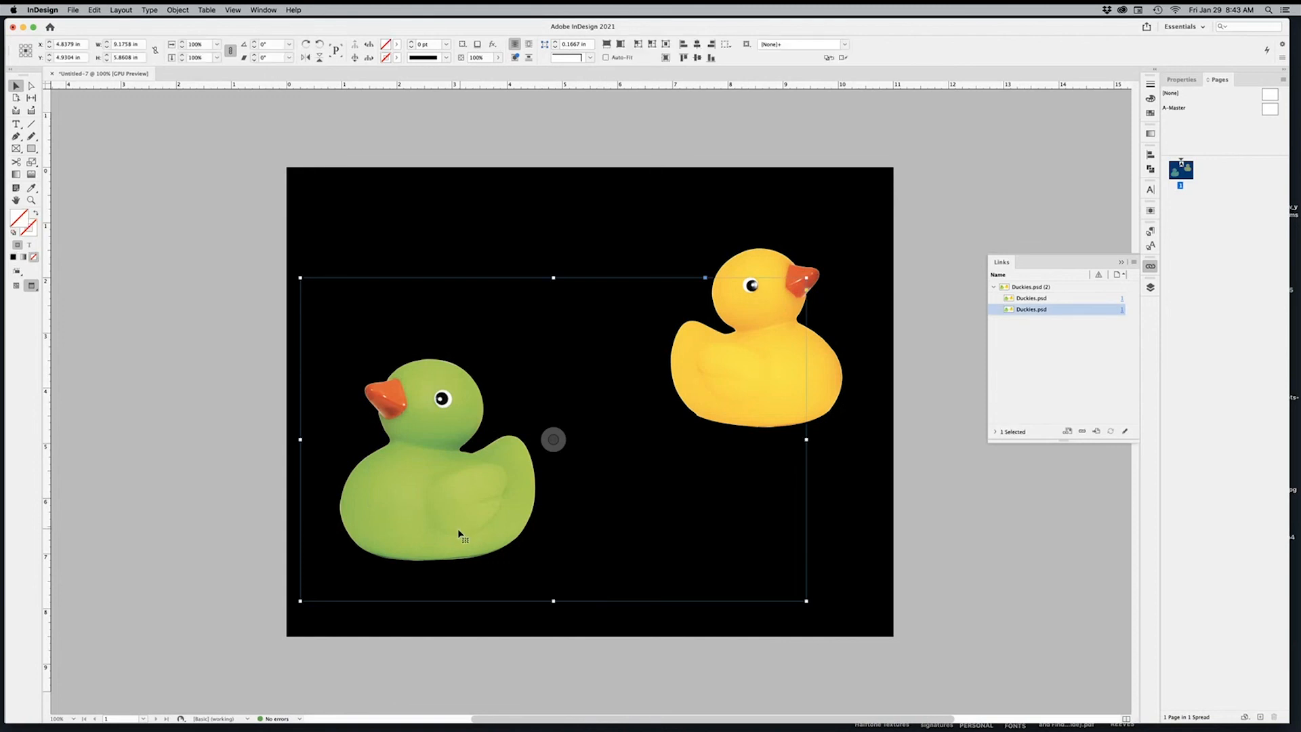
# - Move the green duck so it overlaps the front of the yellow duck and narrow its frame to about 4.49 in wide
pyautogui.moveTo(457, 533); pyautogui.dragTo(666, 462)
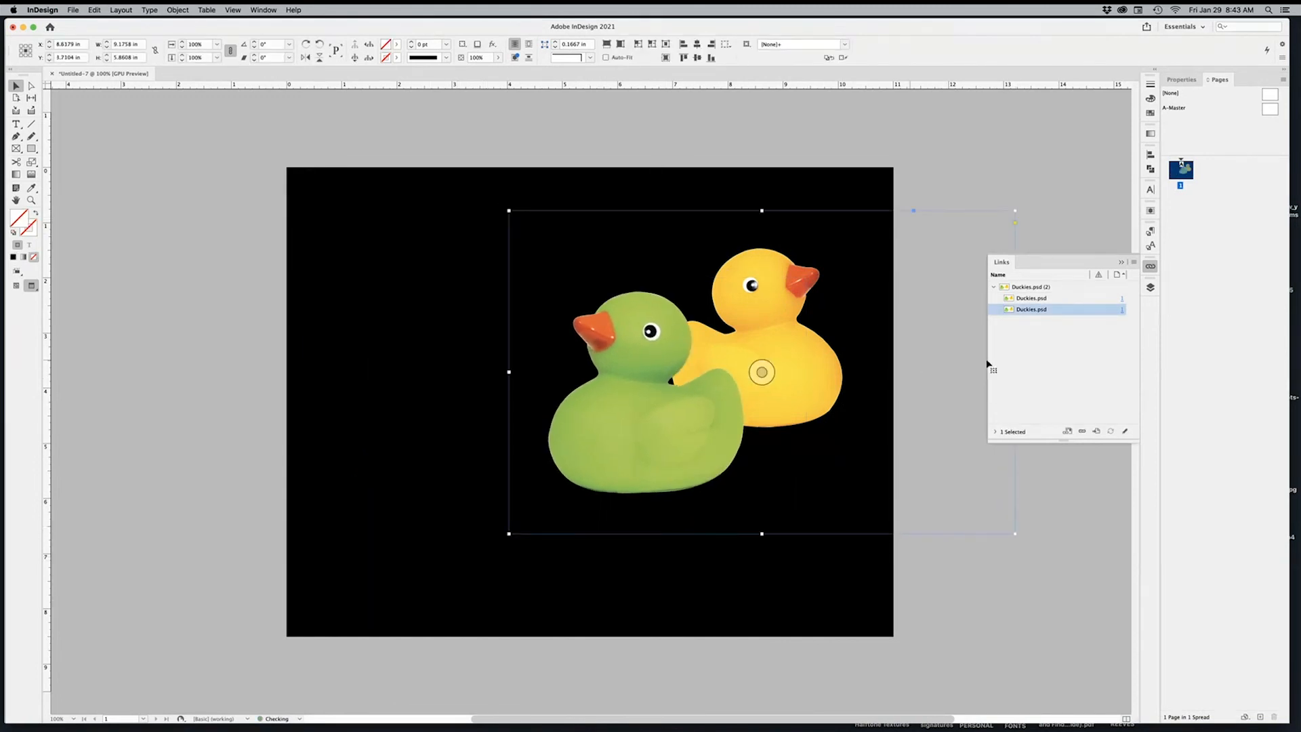
pyautogui.click(1116, 261)
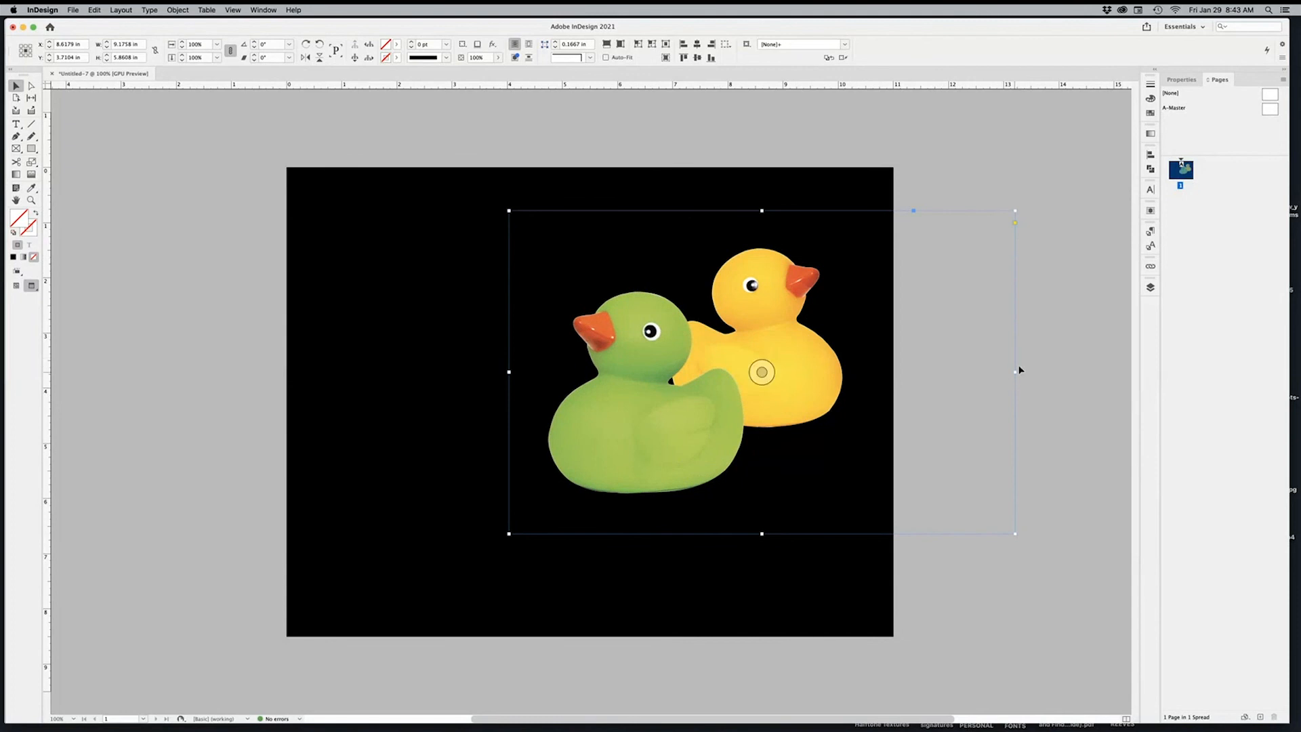
pyautogui.moveTo(1016, 371); pyautogui.dragTo(746, 372)
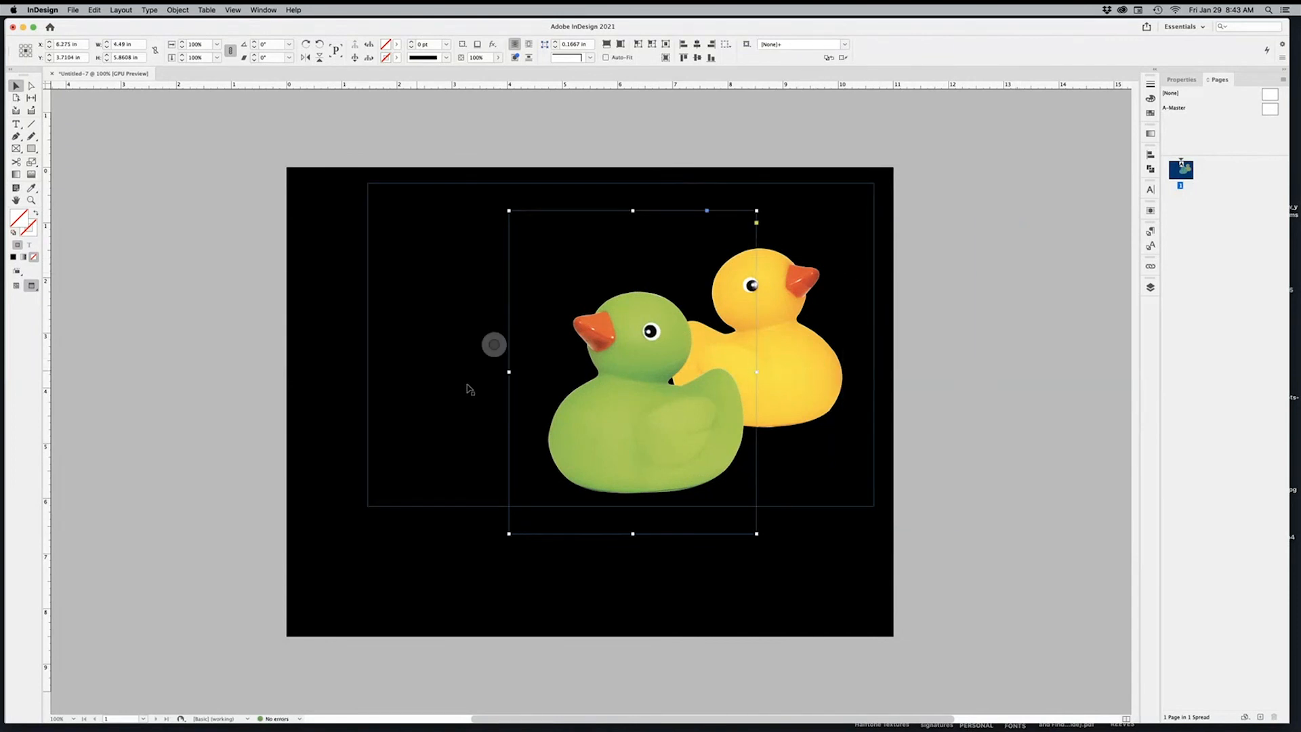
pyautogui.click(1060, 445)
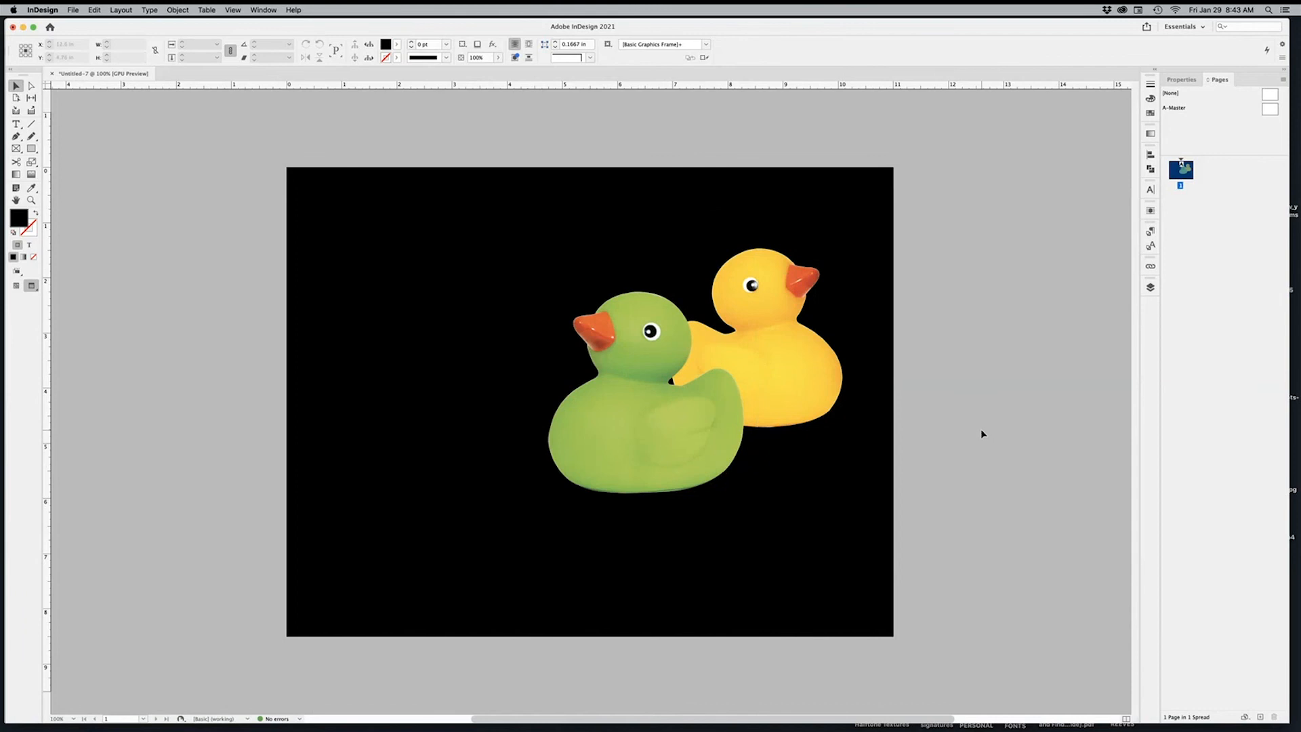
# - Switch to Photoshop to review the original Duckies.psd with its two saved paths, and return to the InDesign layout
pyautogui.press('super+Tab')
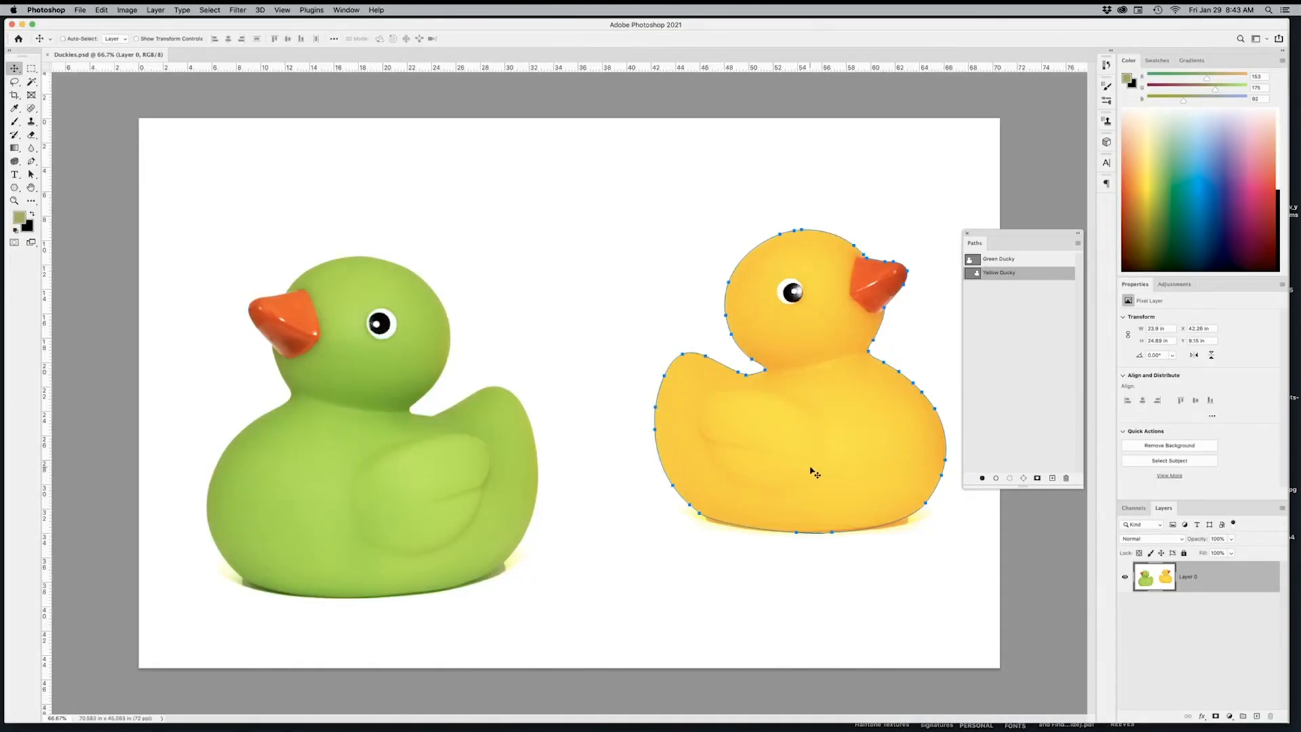
pyautogui.press('super+Tab')
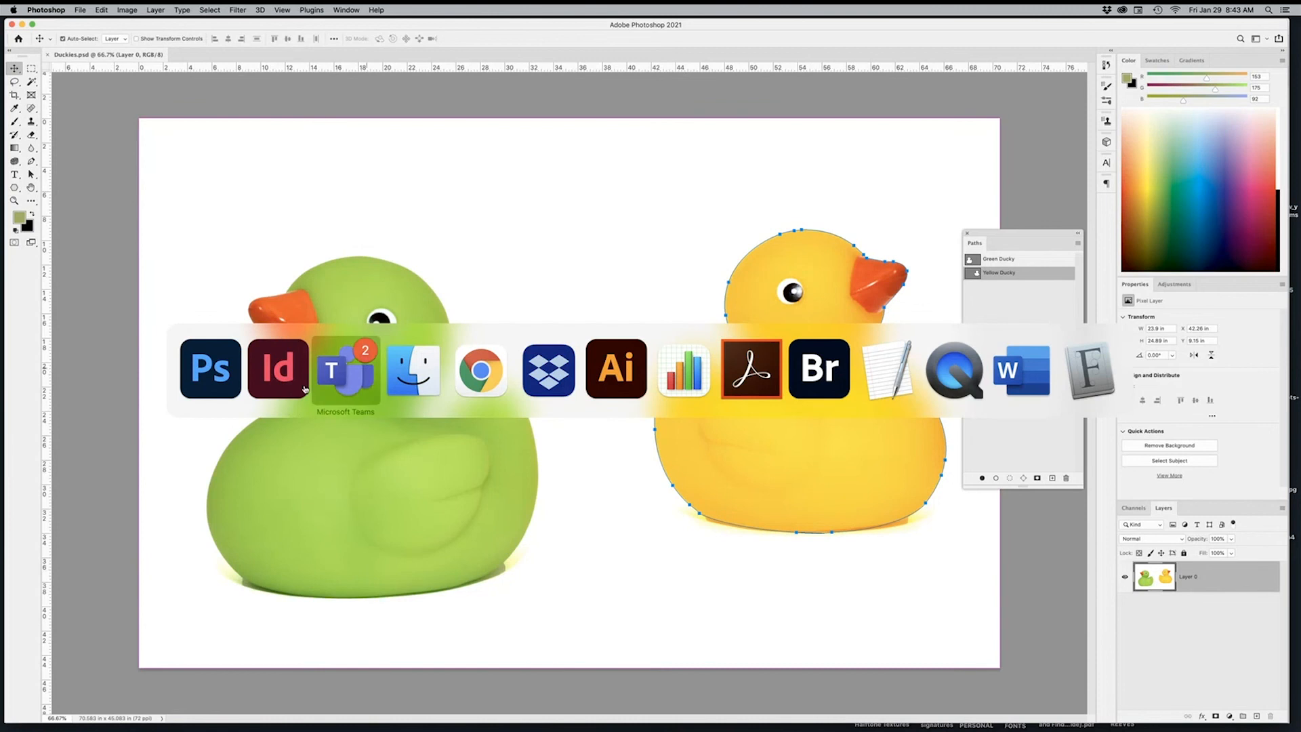
pyautogui.click(291, 390)
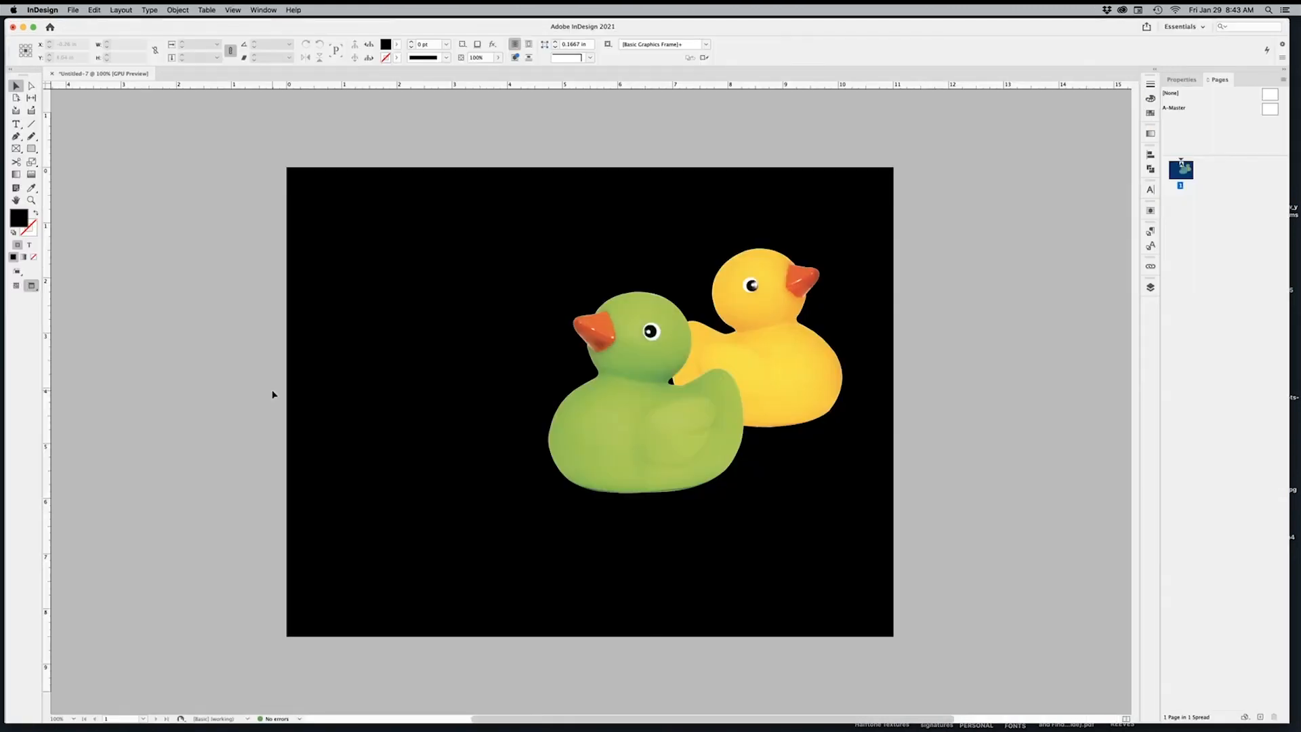